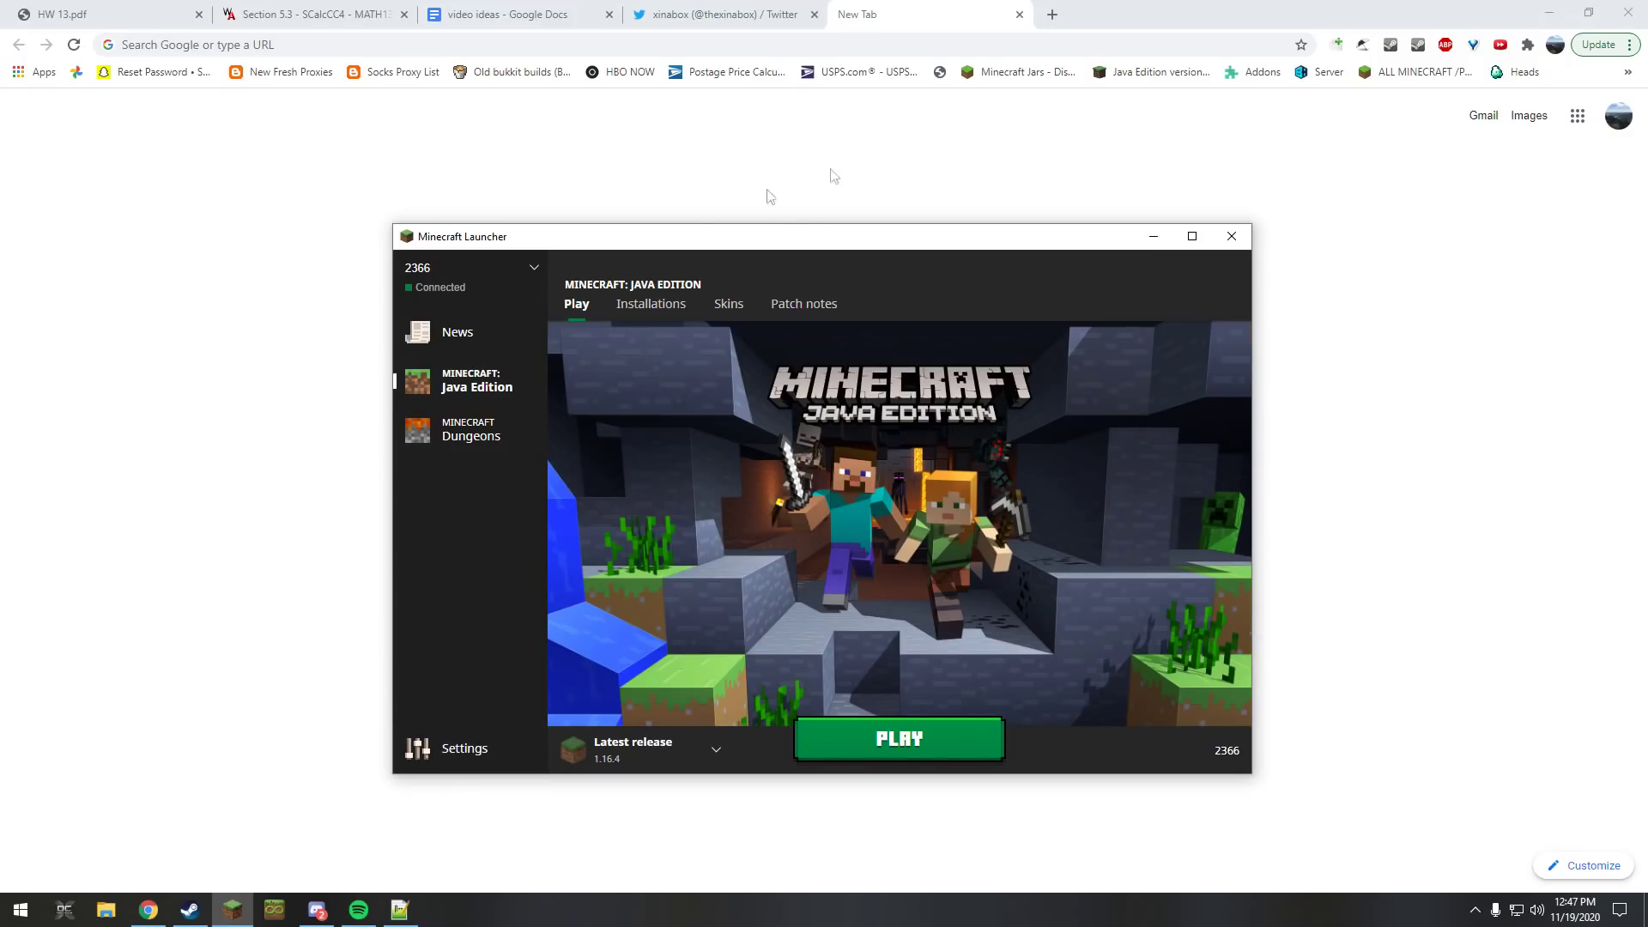
# - Tick 'Use beta version of the Launcher' in the launcher settings
pyautogui.click(476, 749)
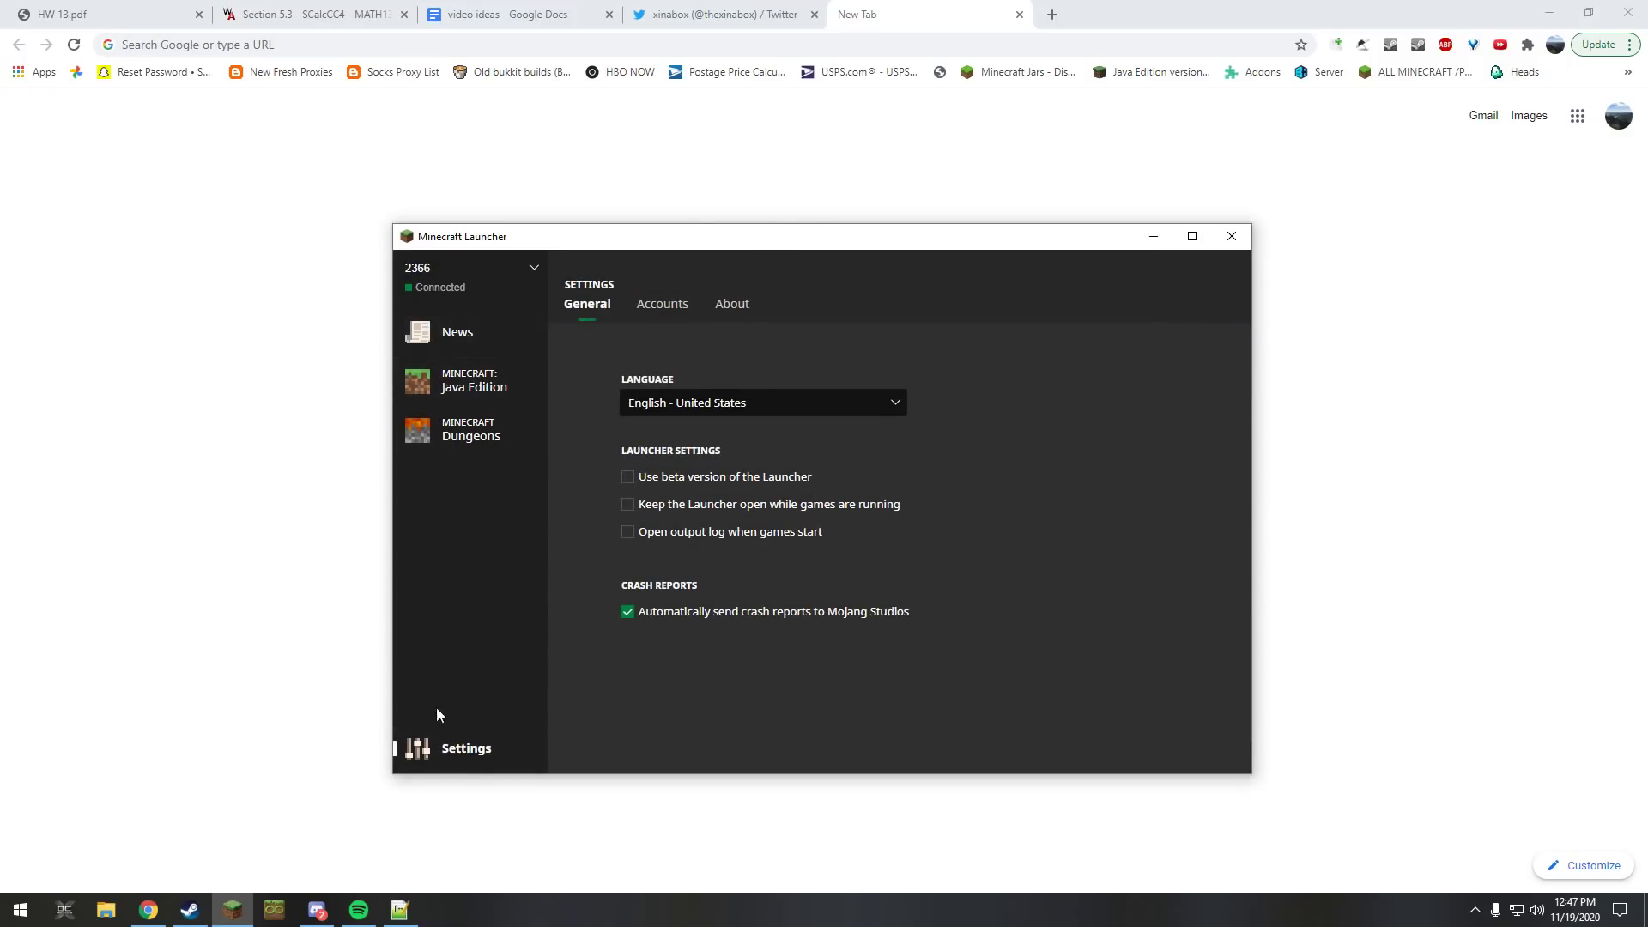
pyautogui.click(438, 273)
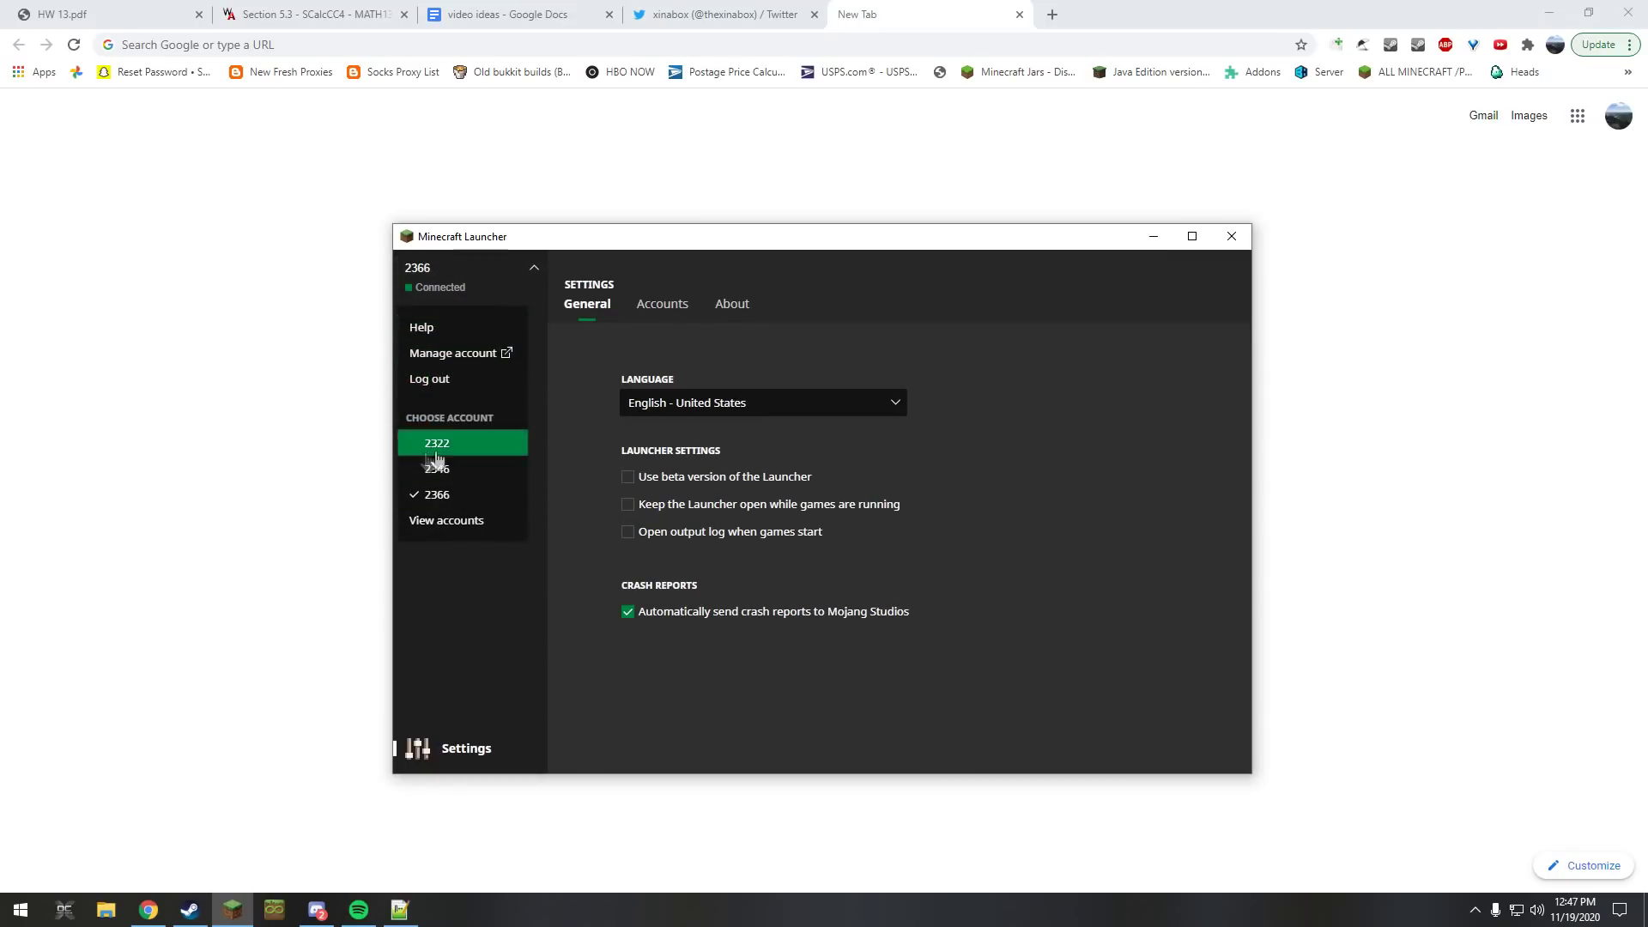
pyautogui.click(513, 279)
pyautogui.click(434, 749)
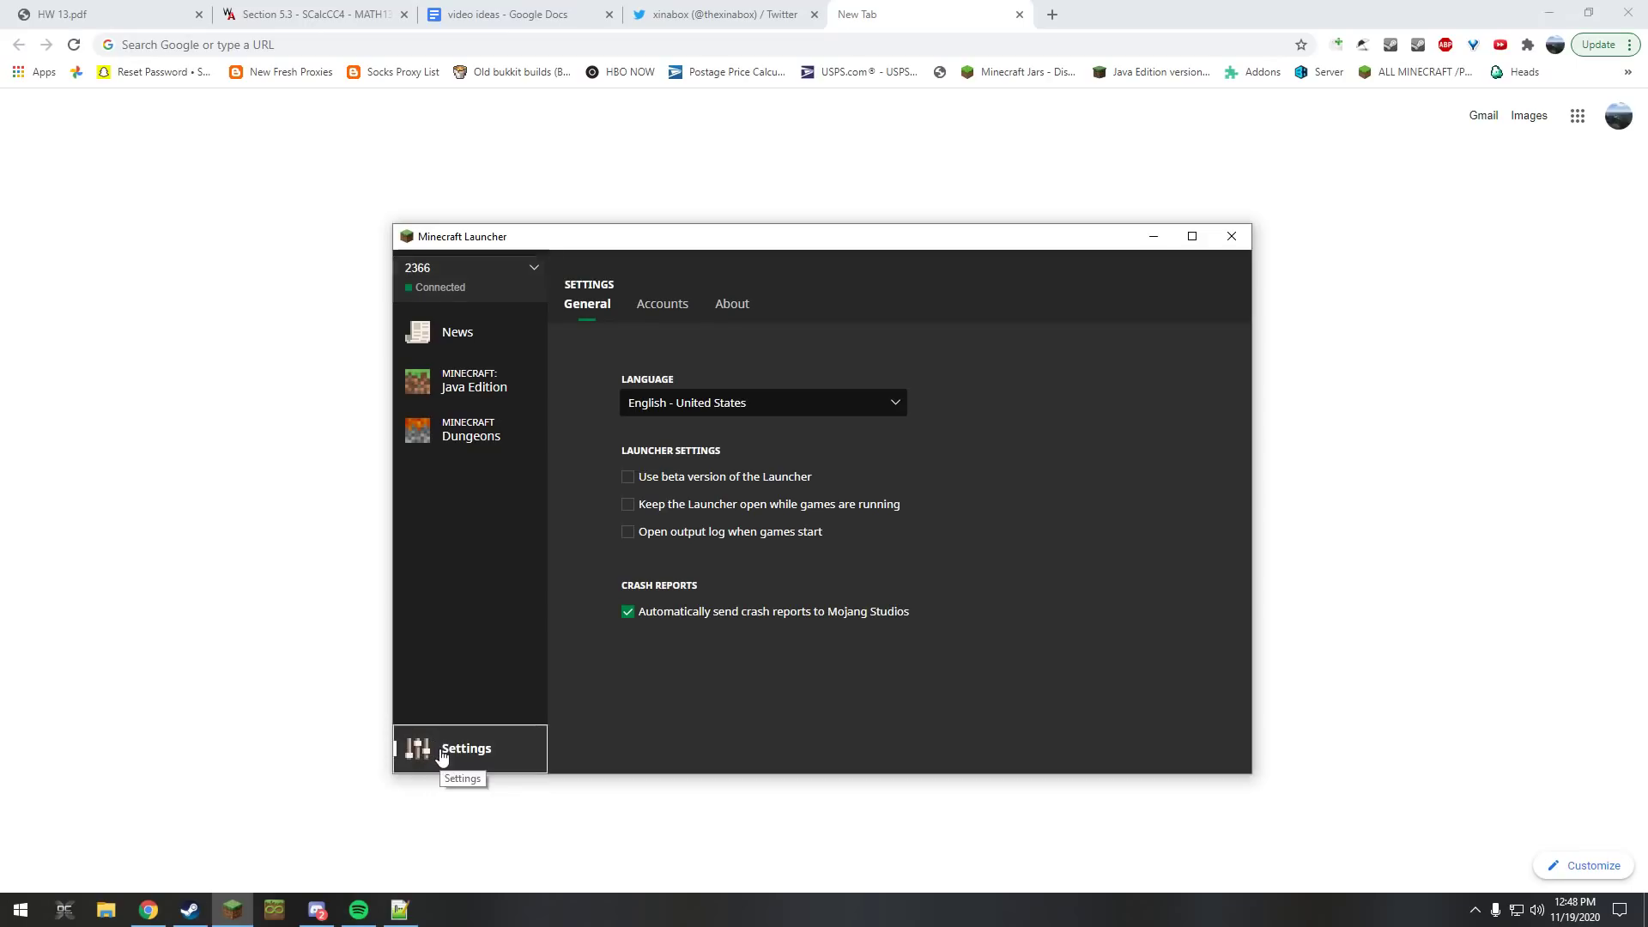
pyautogui.click(628, 476)
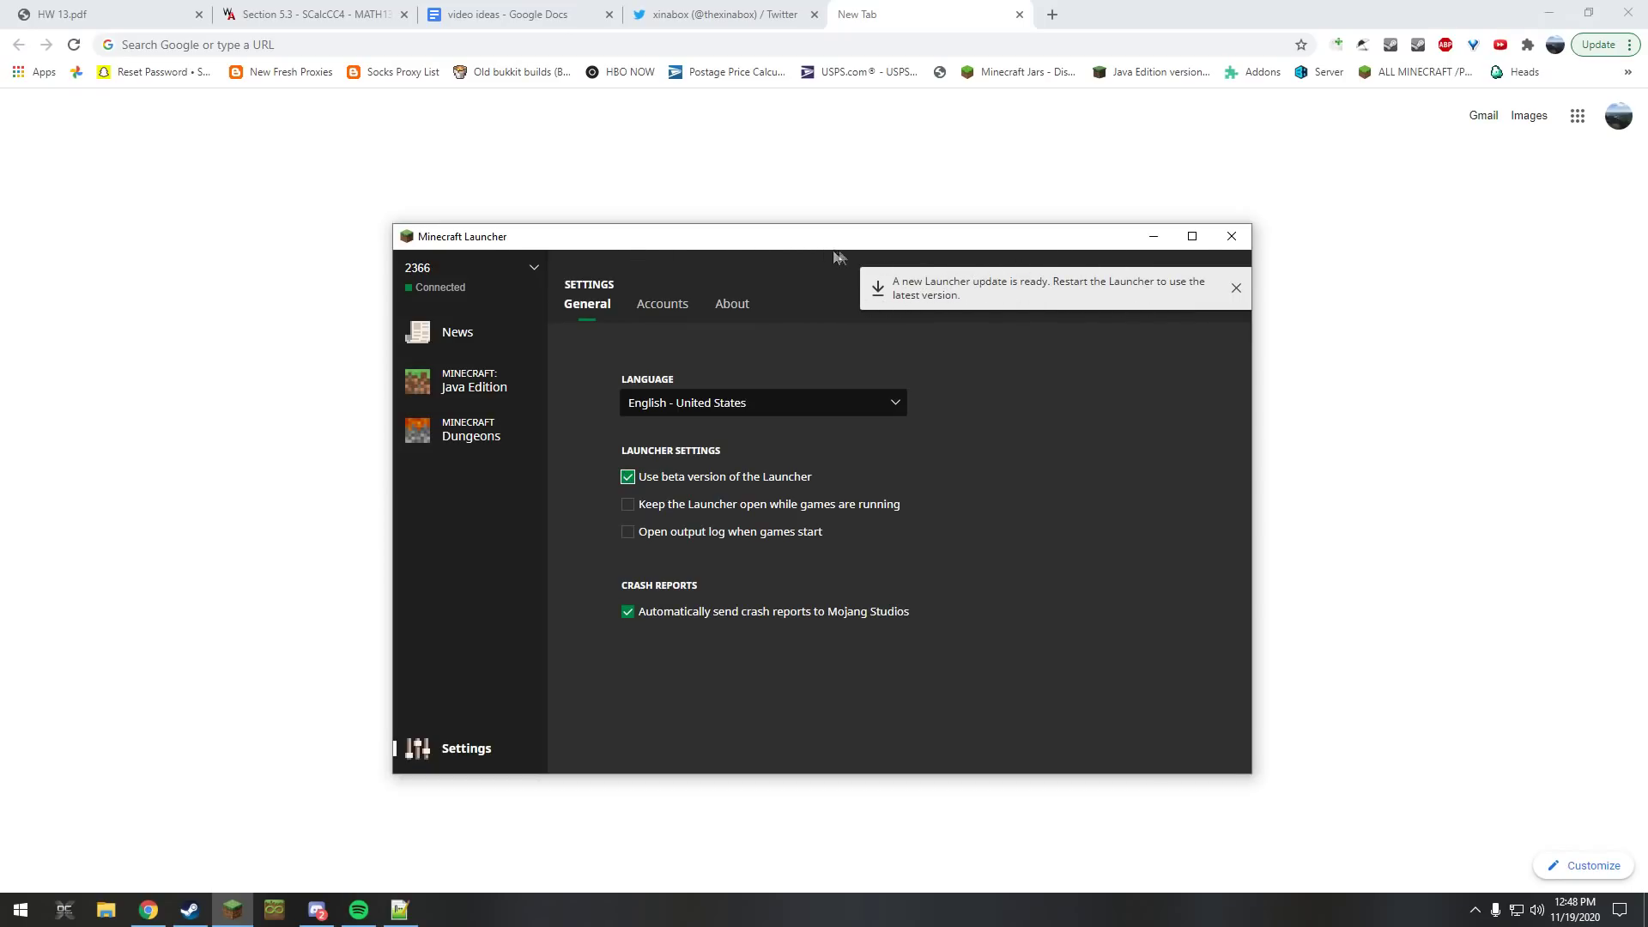
# - Relaunch the launcher, check the account list, and go to Settings
pyautogui.click(1232, 236)
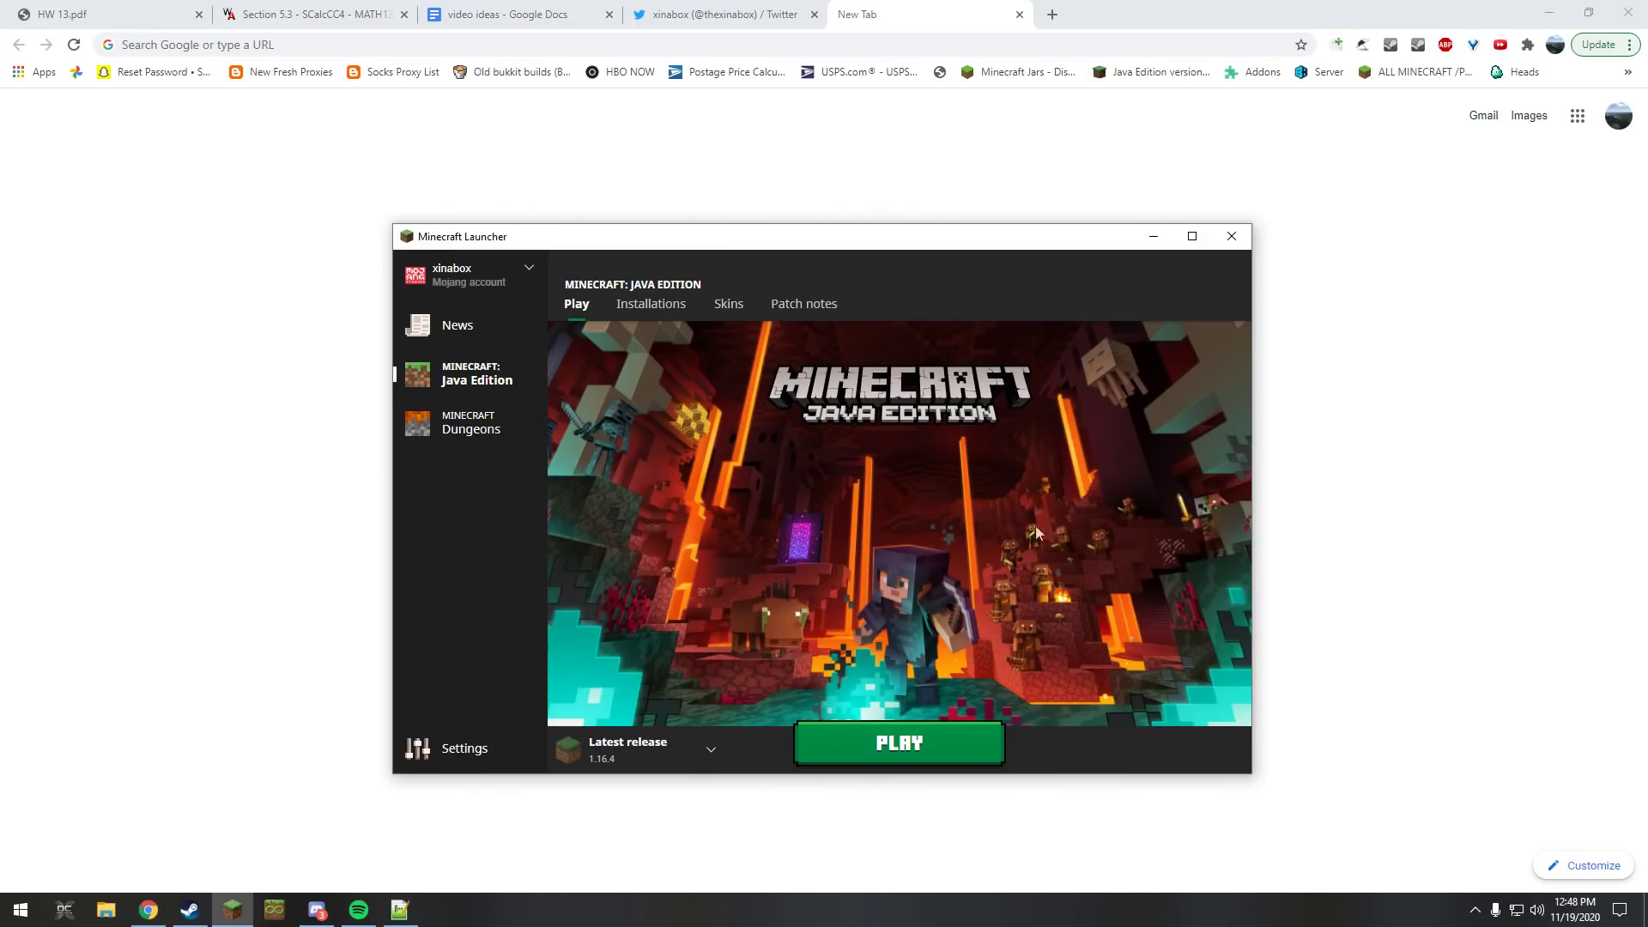
pyautogui.click(511, 271)
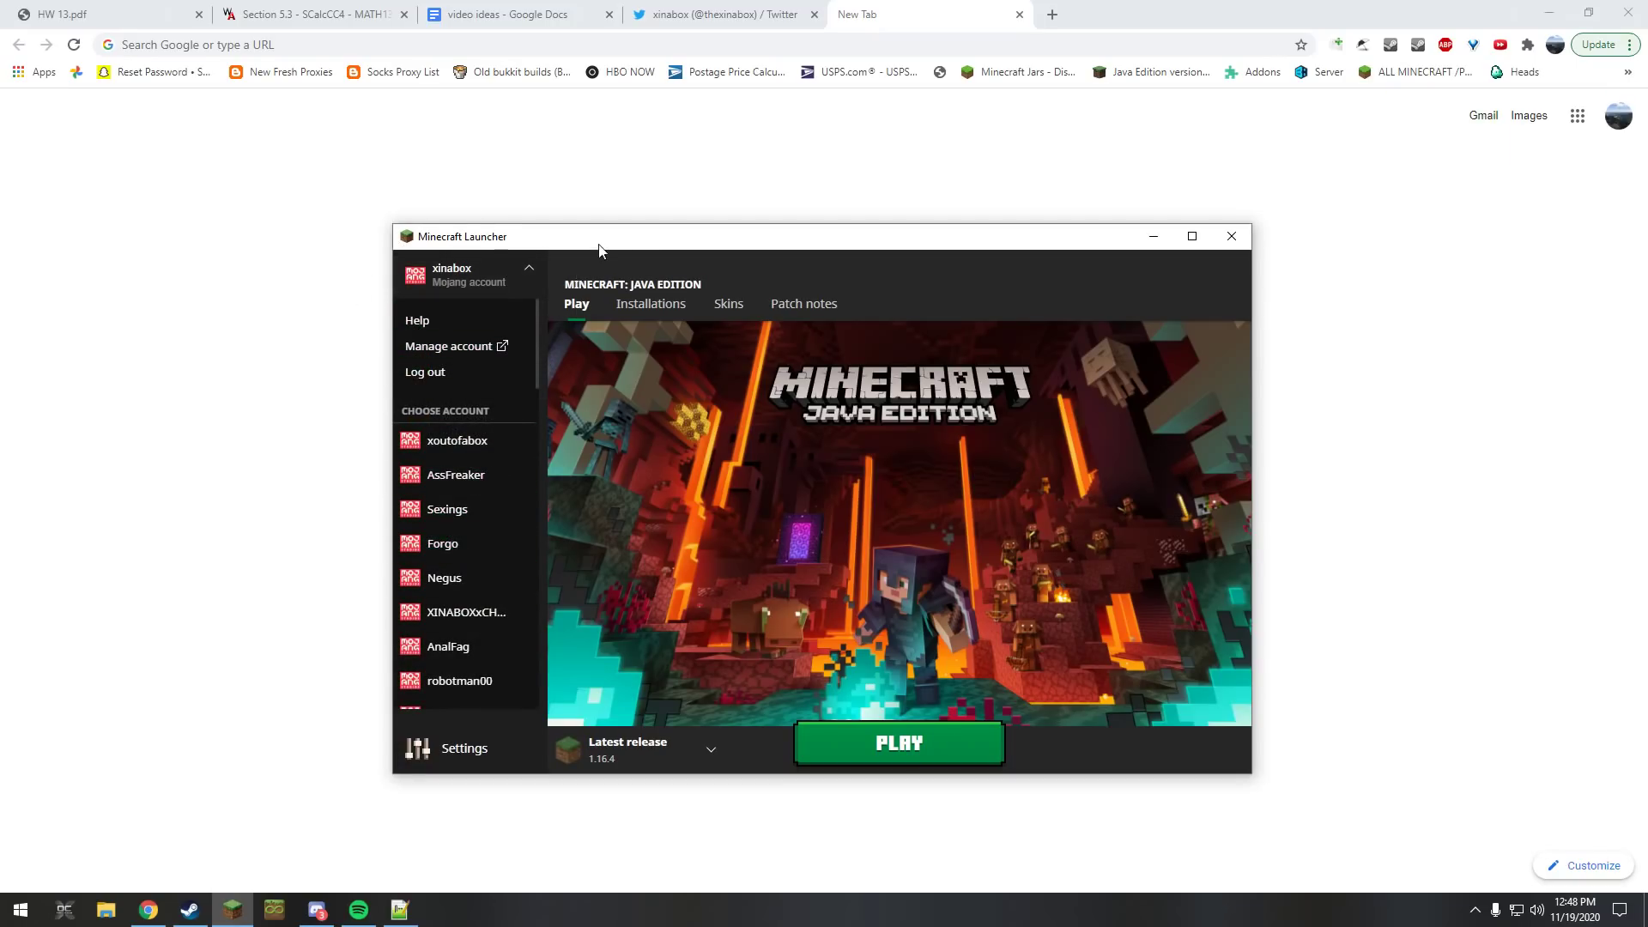
pyautogui.click(477, 270)
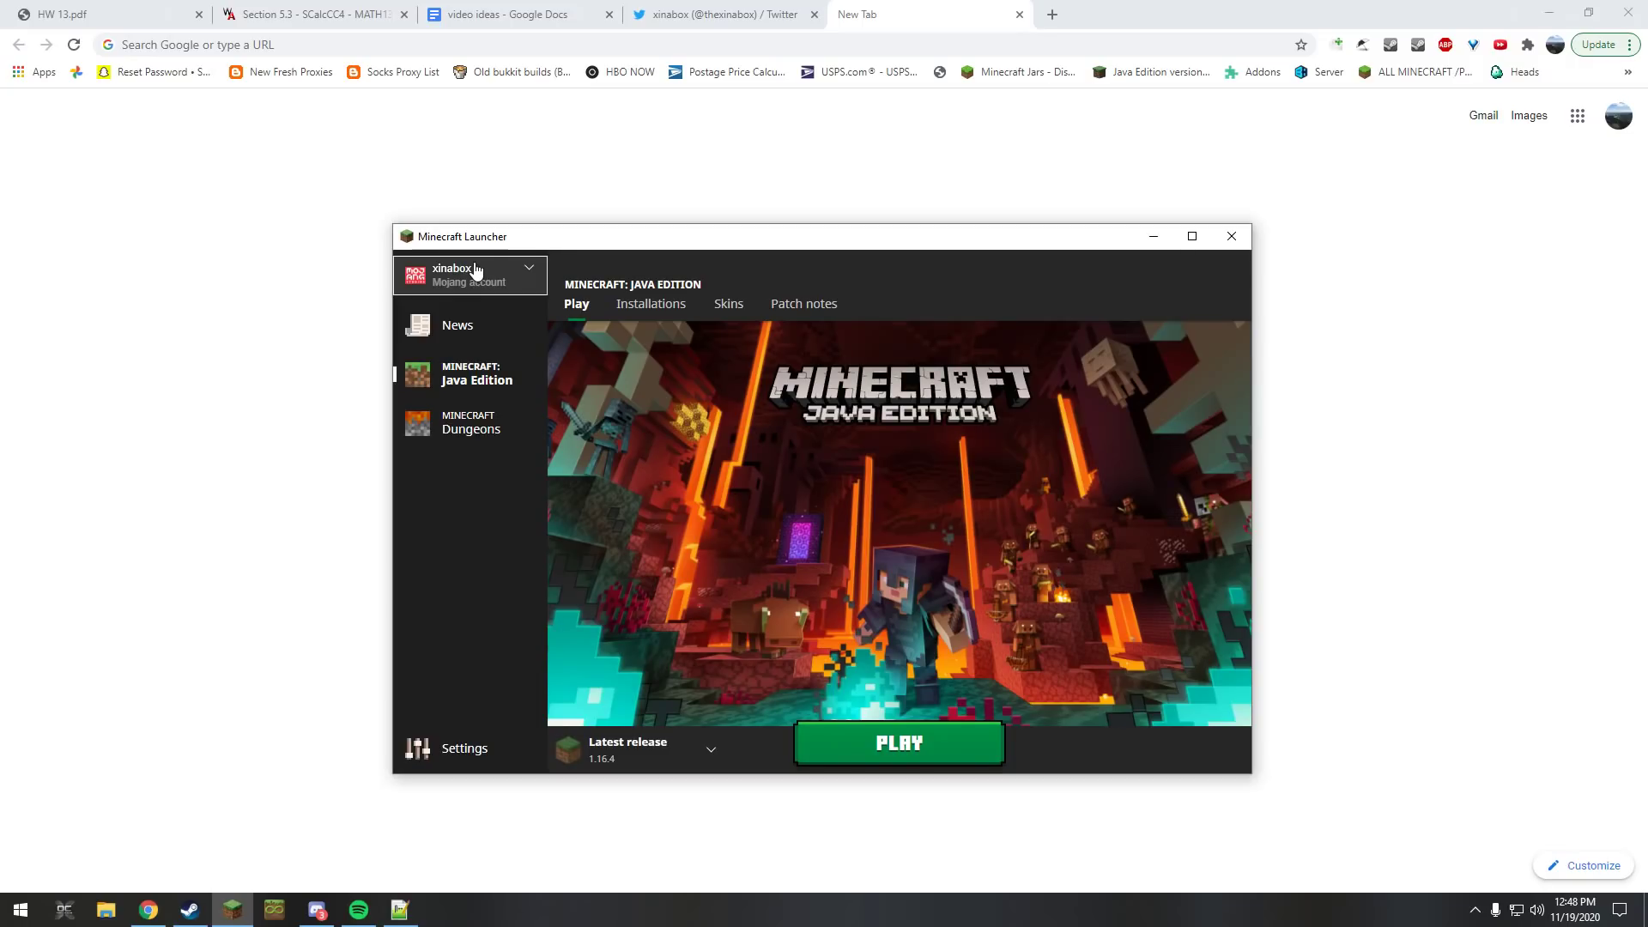
pyautogui.click(476, 269)
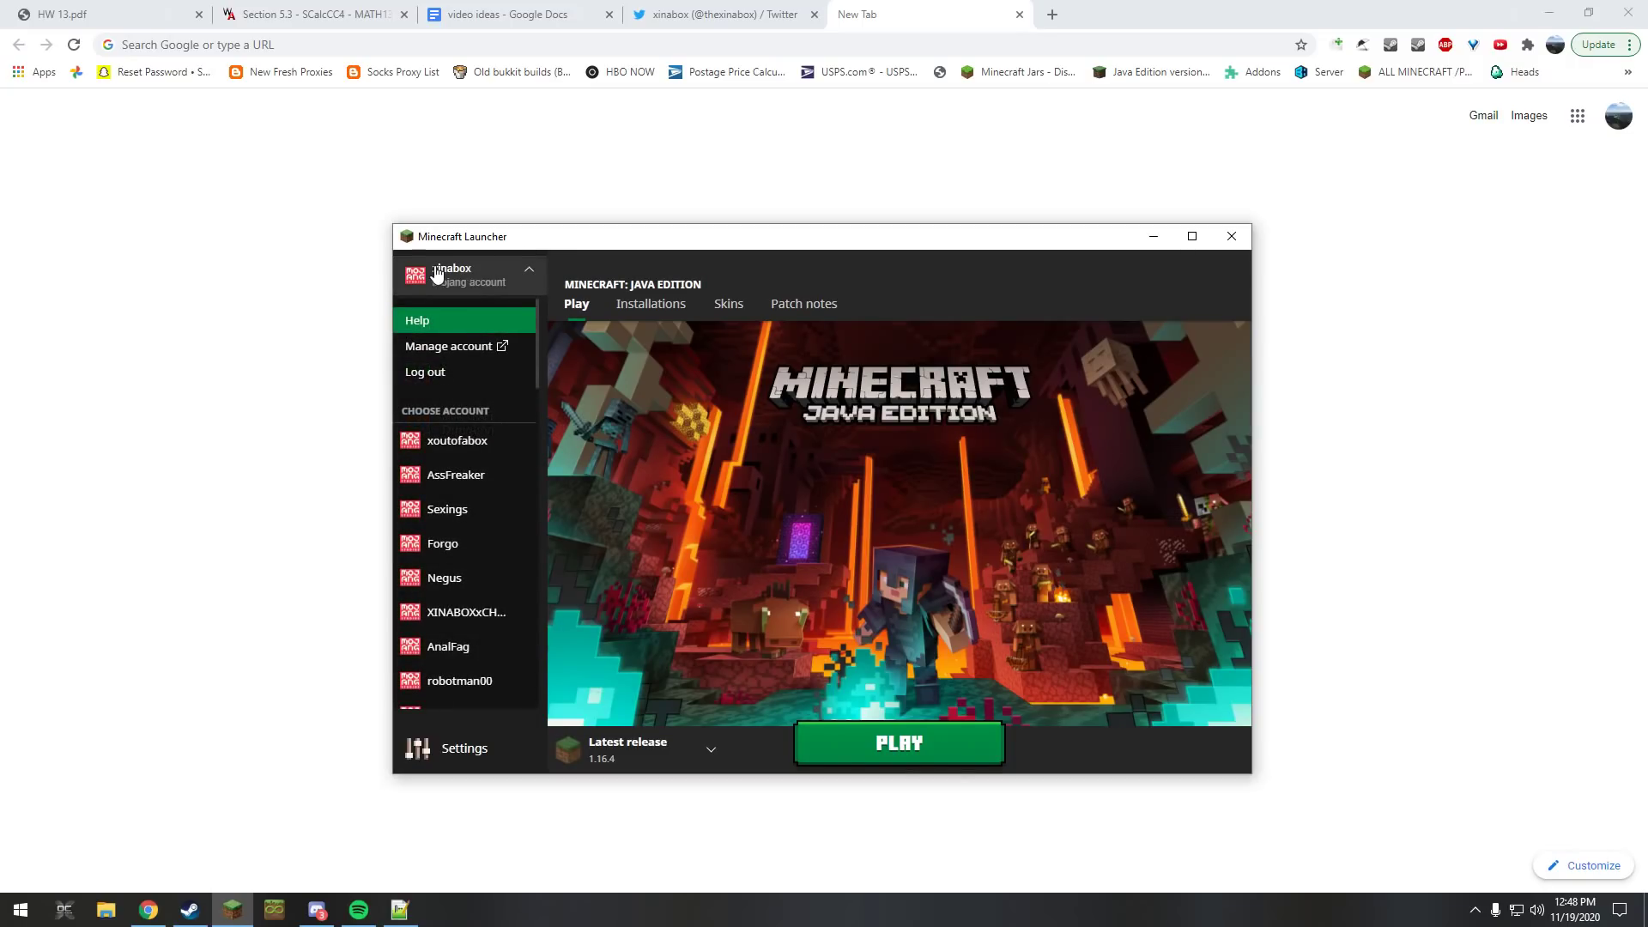
pyautogui.click(452, 287)
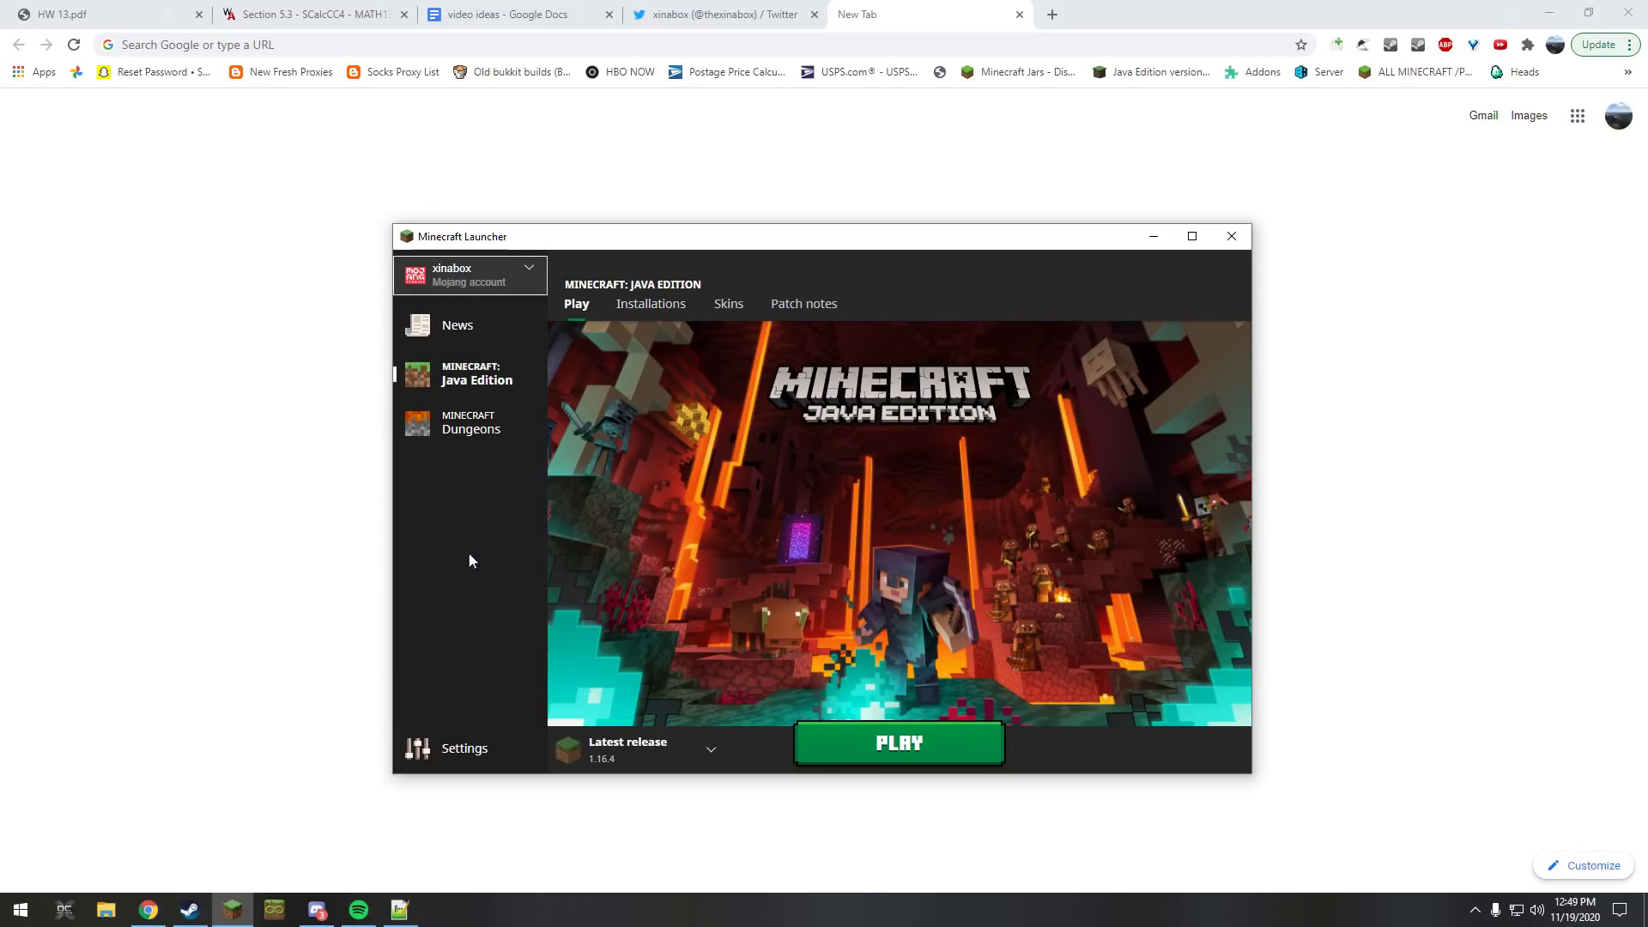
pyautogui.click(464, 748)
# - Add a Microsoft account from the Accounts tab, entering its sign-in e-mail and completing the Xbox welcome
pyautogui.click(657, 318)
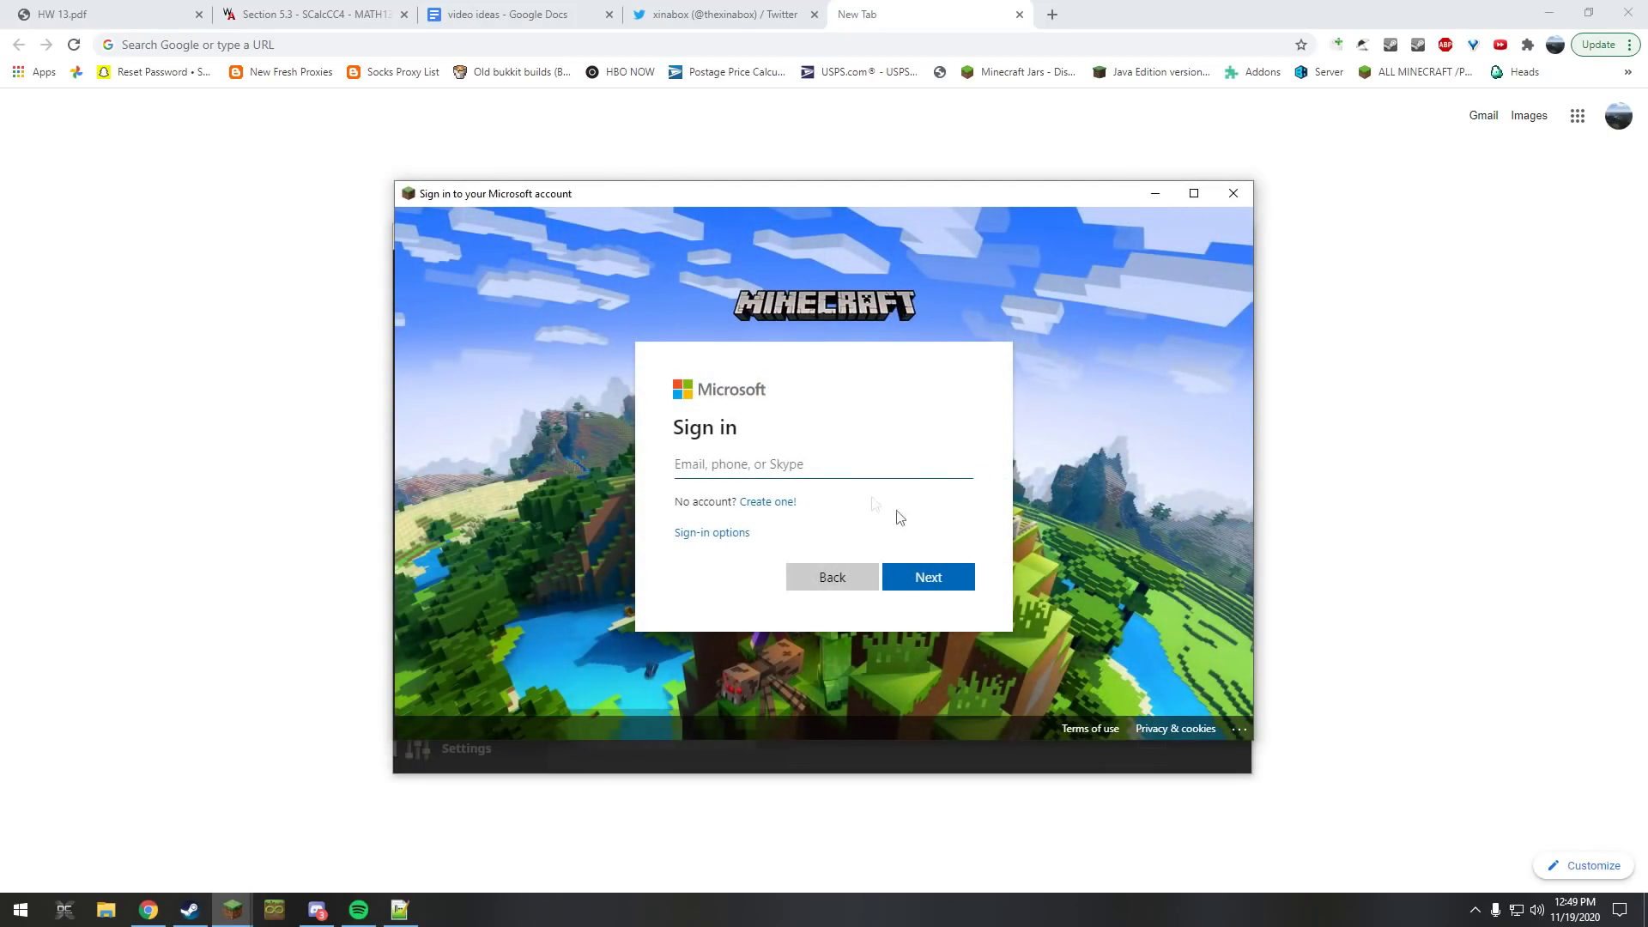
pyautogui.click(798, 466)
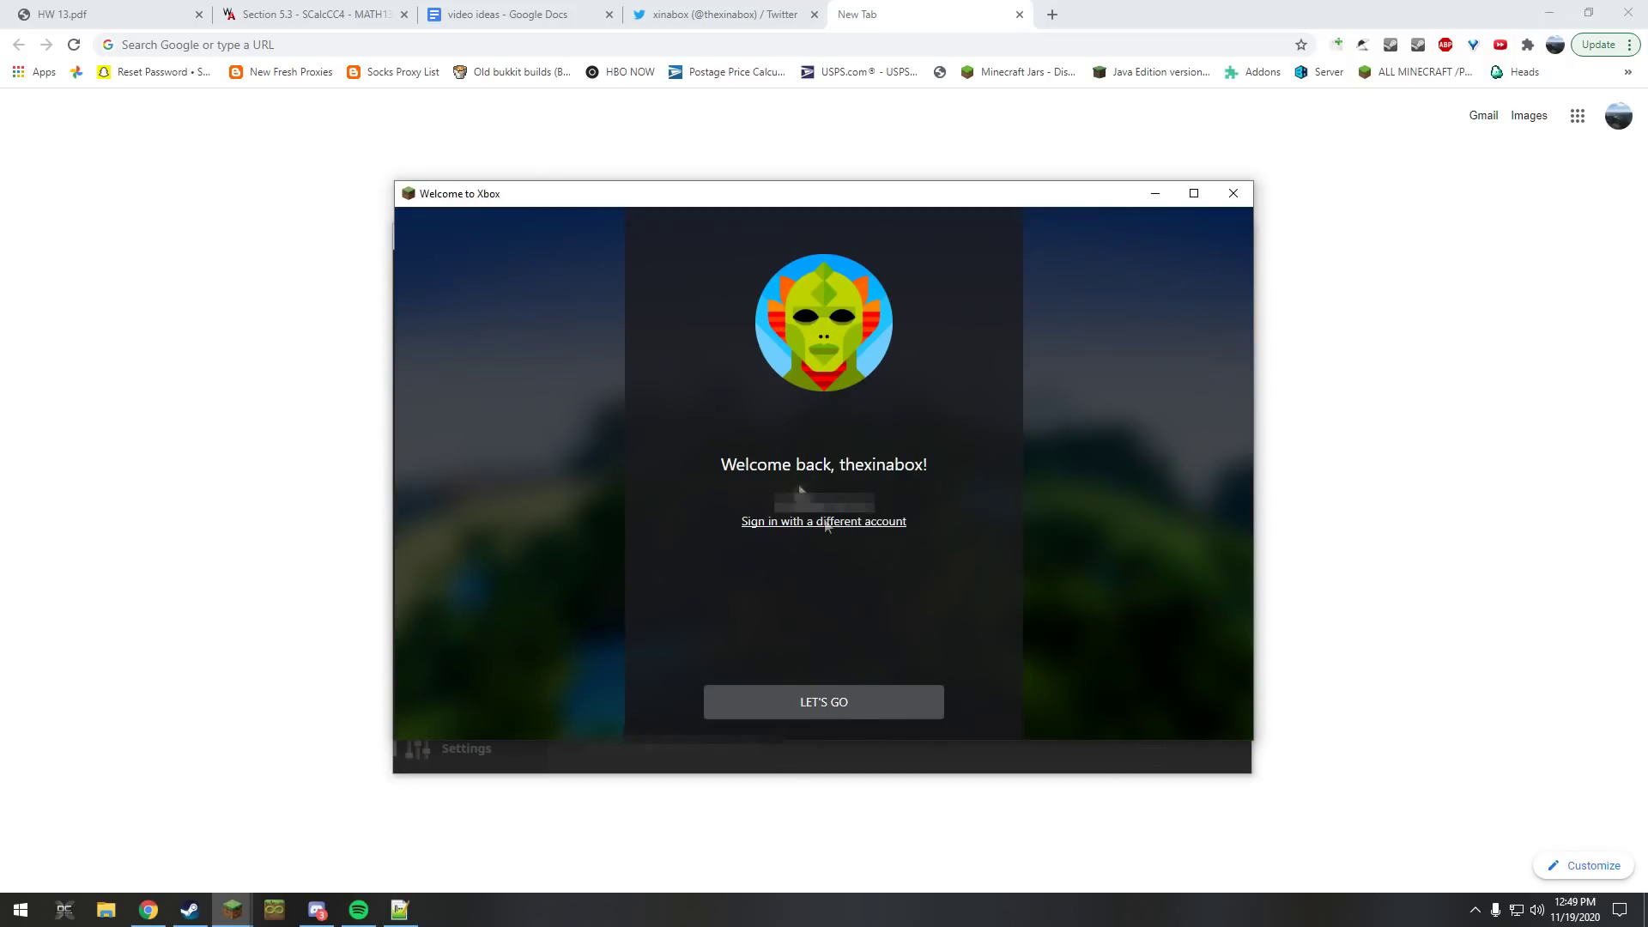
pyautogui.click(839, 703)
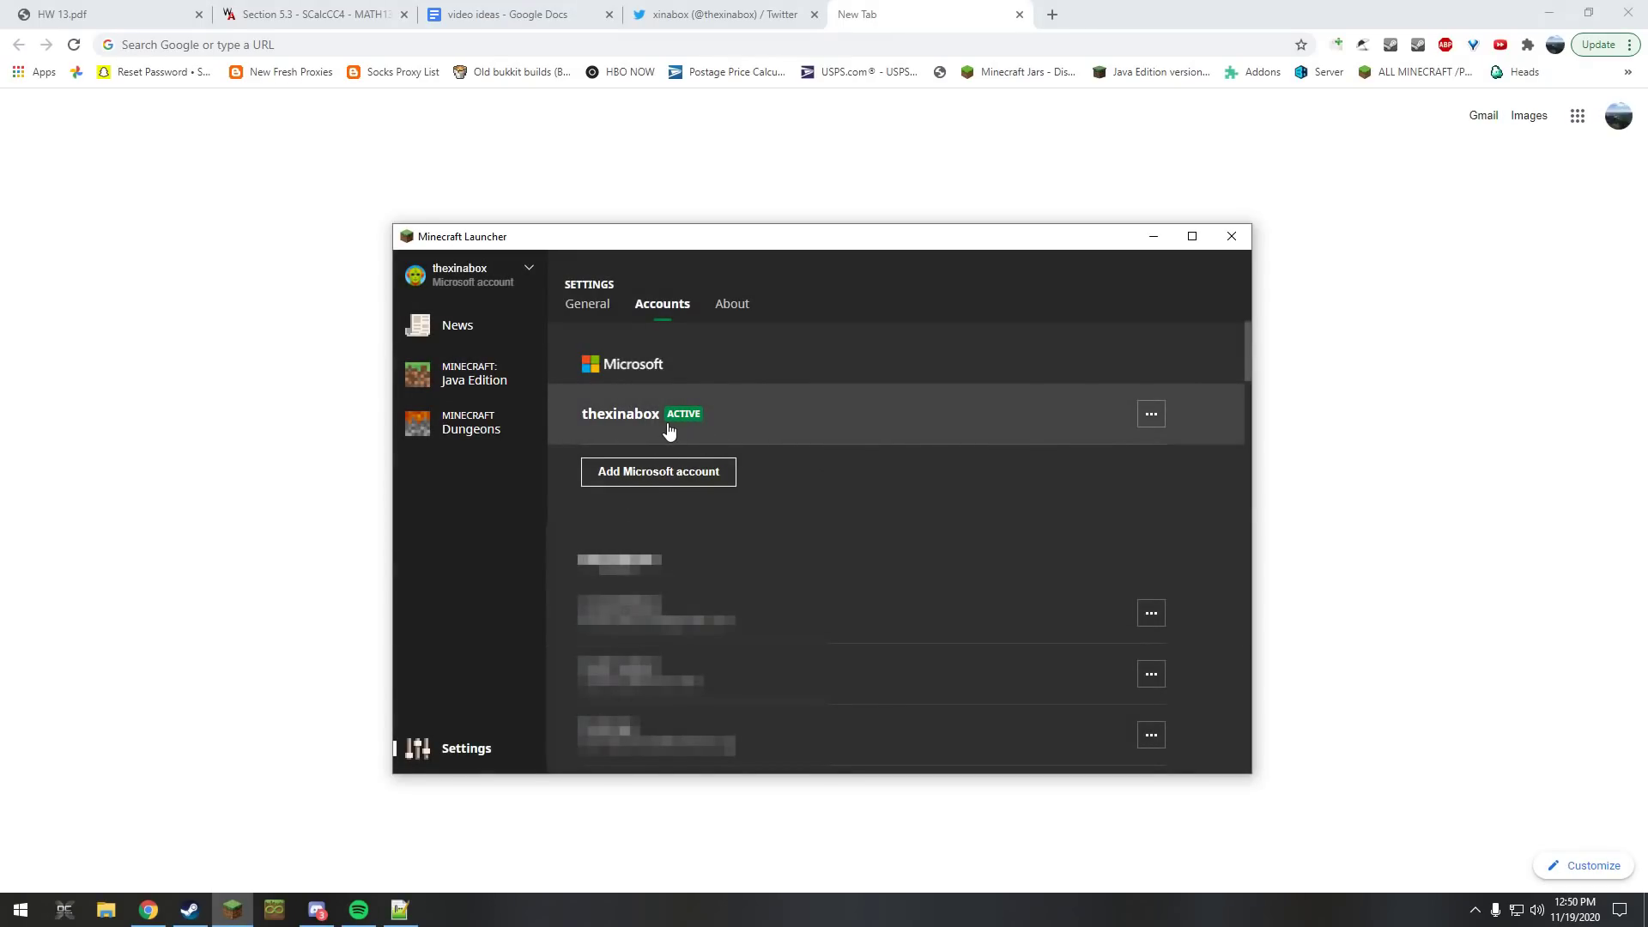
# - Review the account list and General settings, then return to the Java Edition Play page with Latest release 1.16.4
pyautogui.click(479, 276)
pyautogui.click(483, 279)
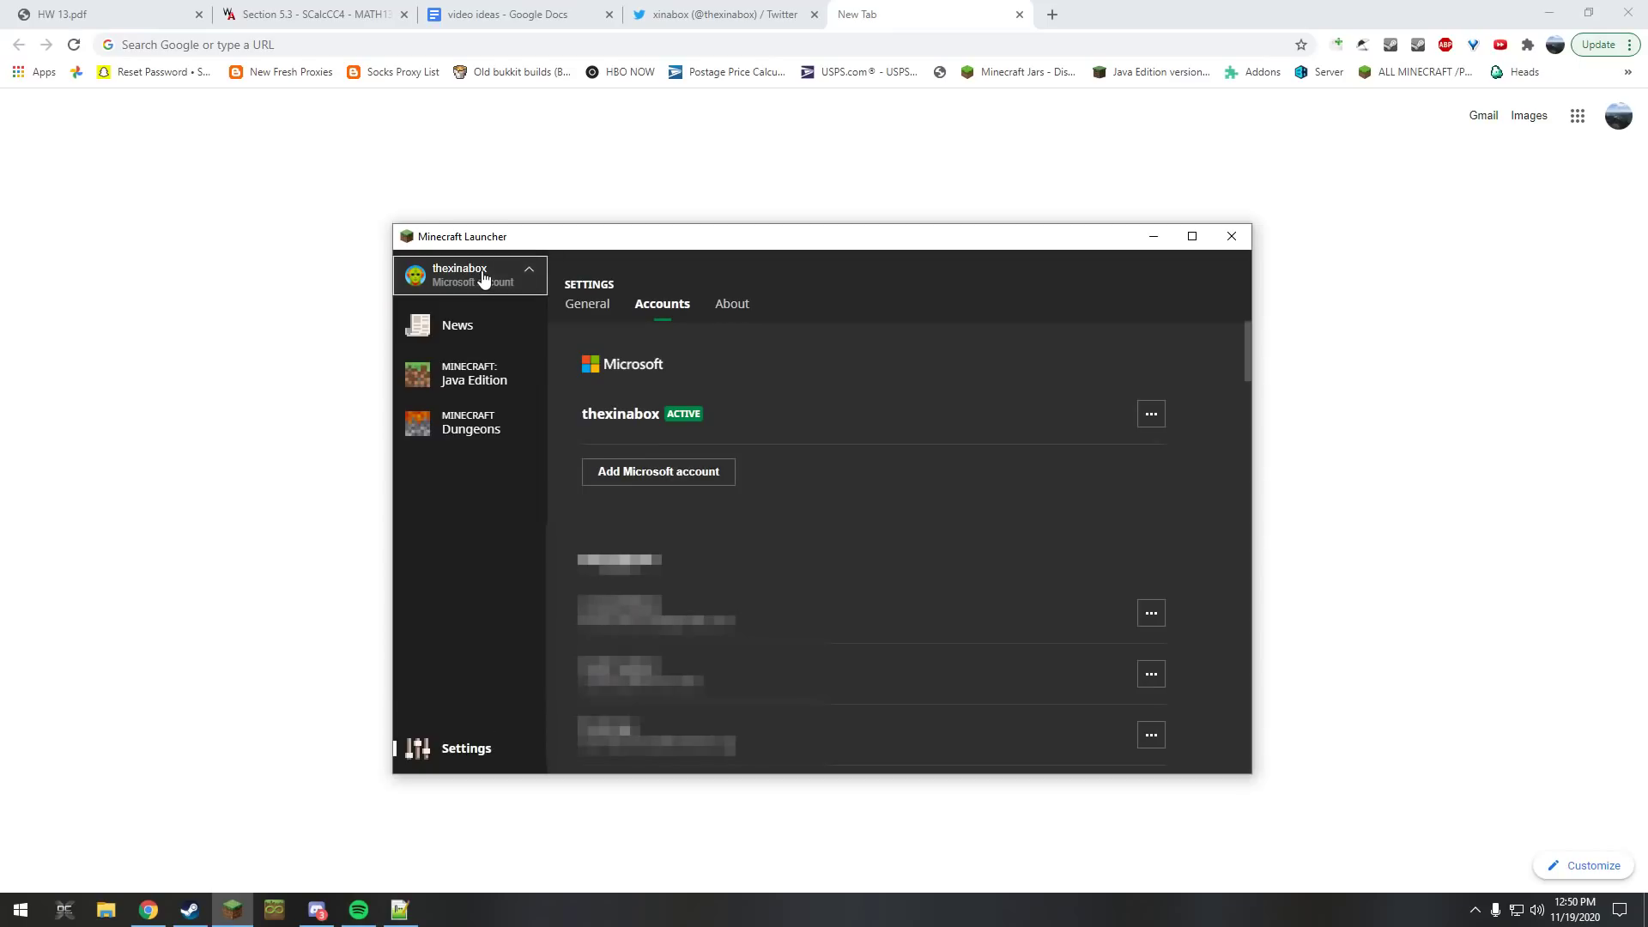
pyautogui.click(496, 371)
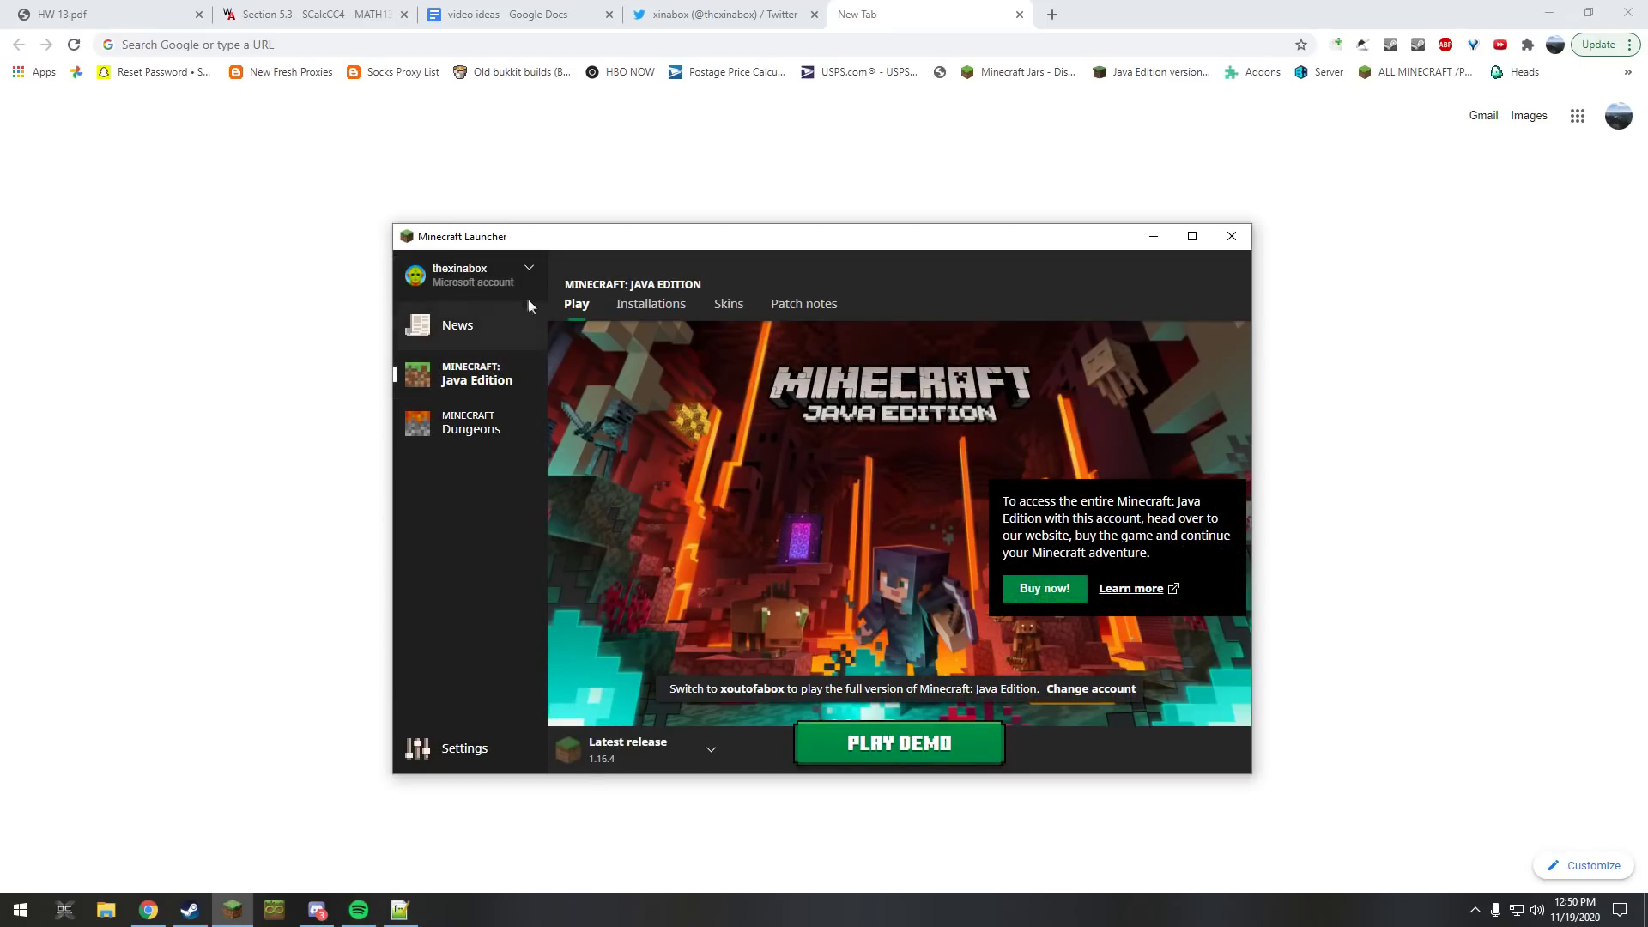
pyautogui.click(662, 314)
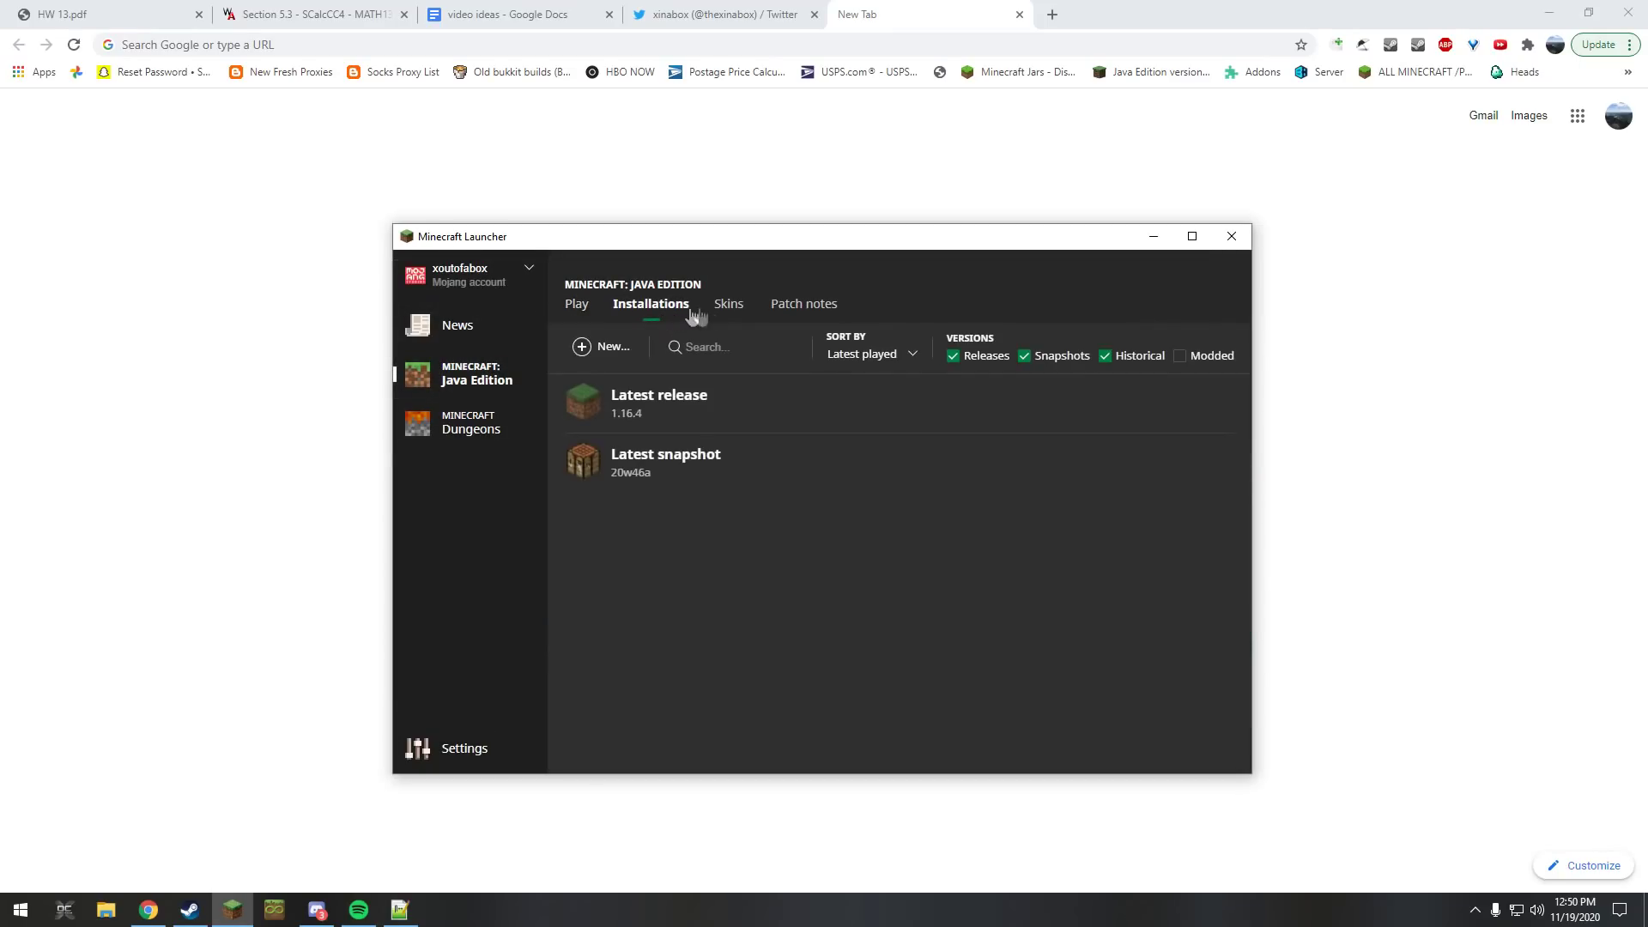
pyautogui.click(506, 748)
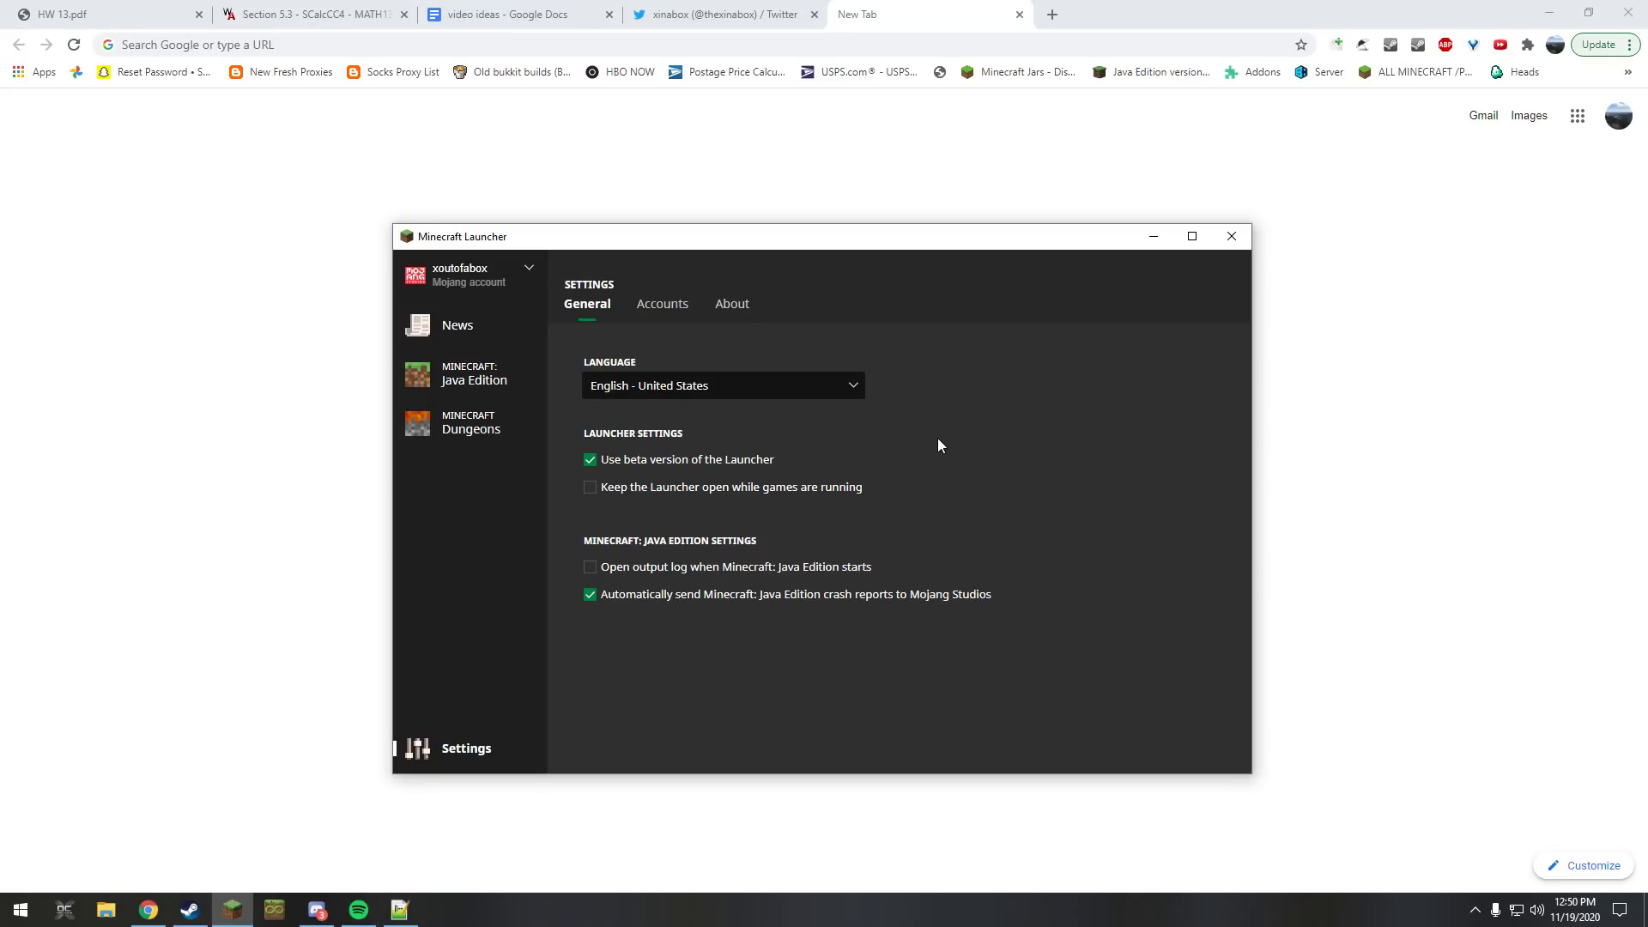
pyautogui.click(520, 374)
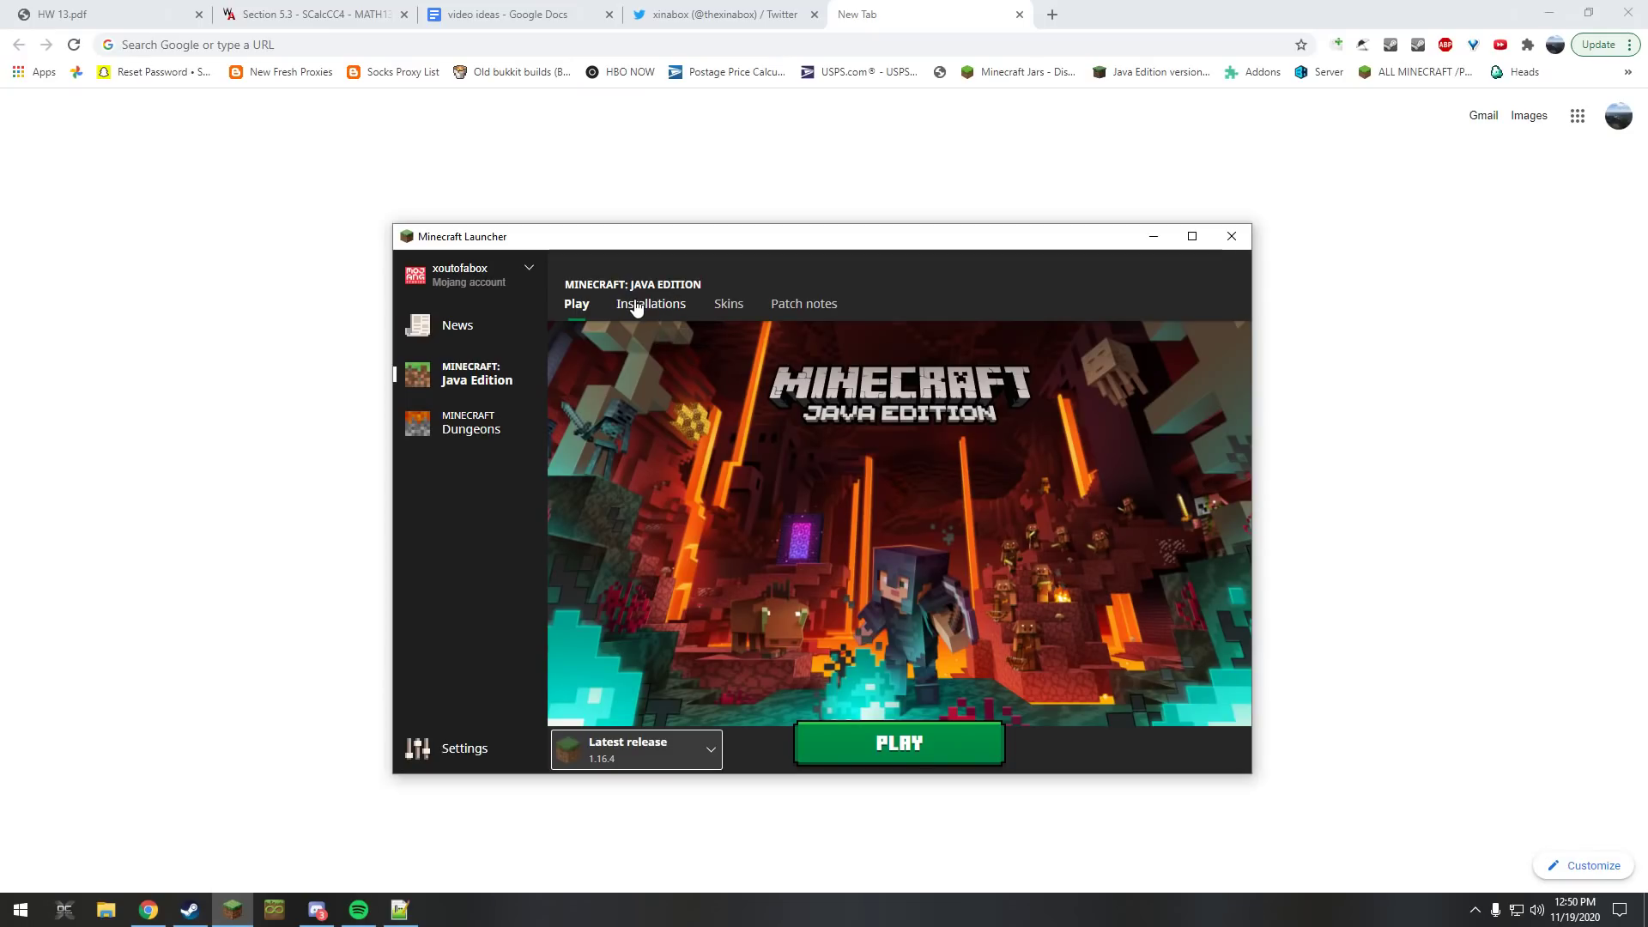
# - Create a new installation named 'llll' using version release LabyMod-3-1.8.9
pyautogui.click(636, 307)
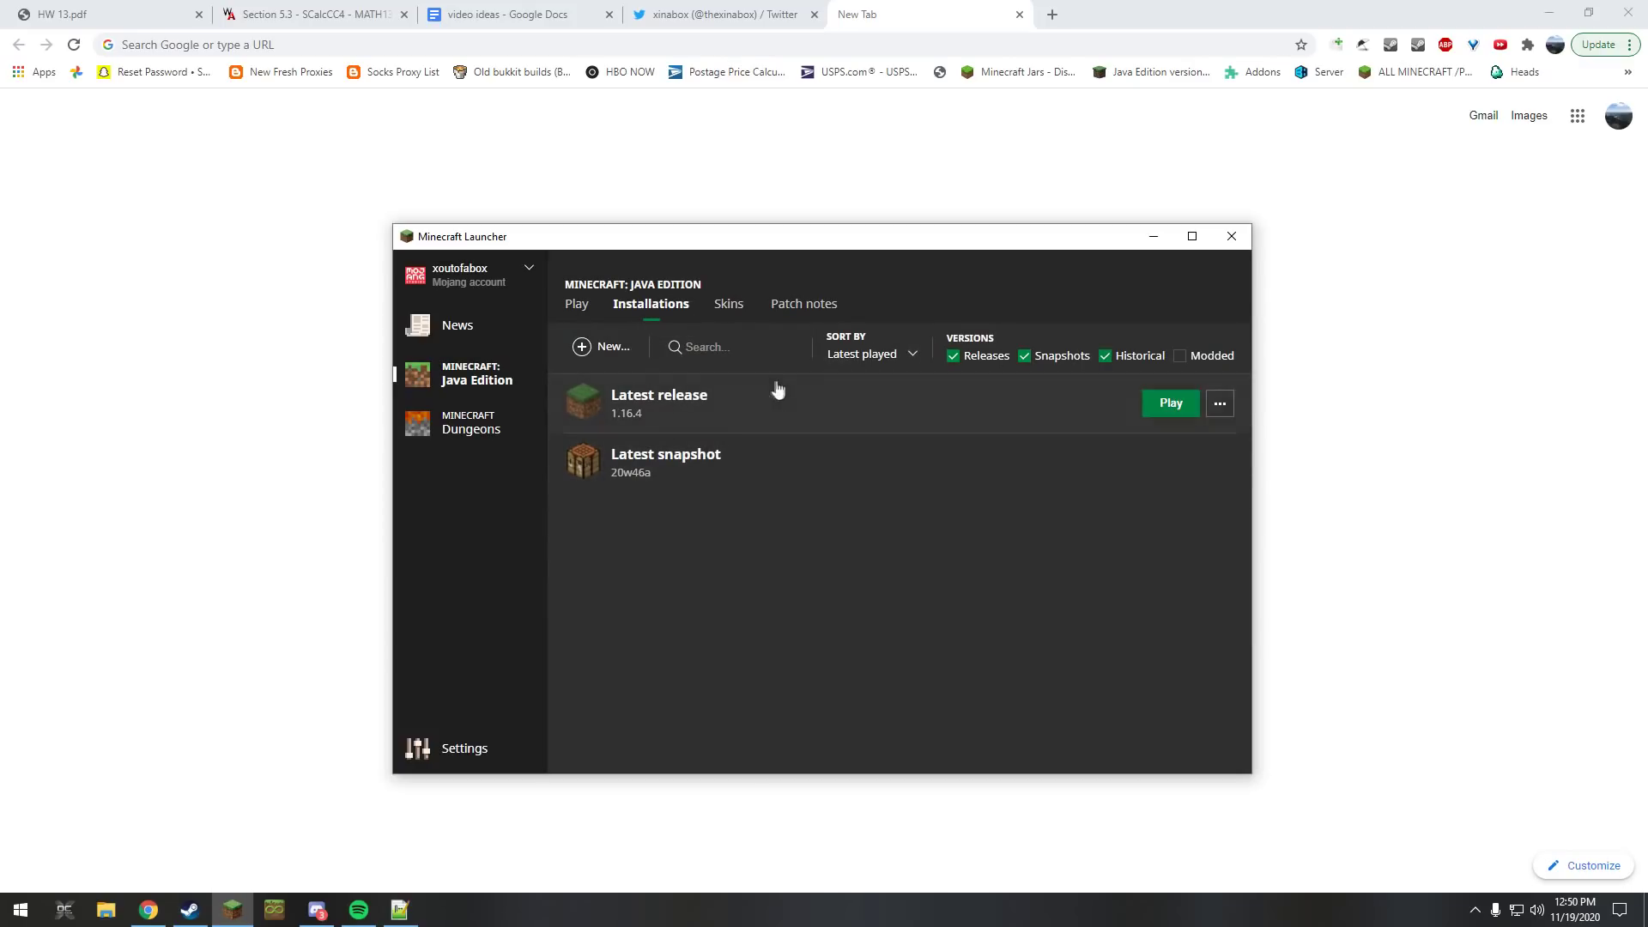
pyautogui.click(600, 346)
pyautogui.click(803, 483)
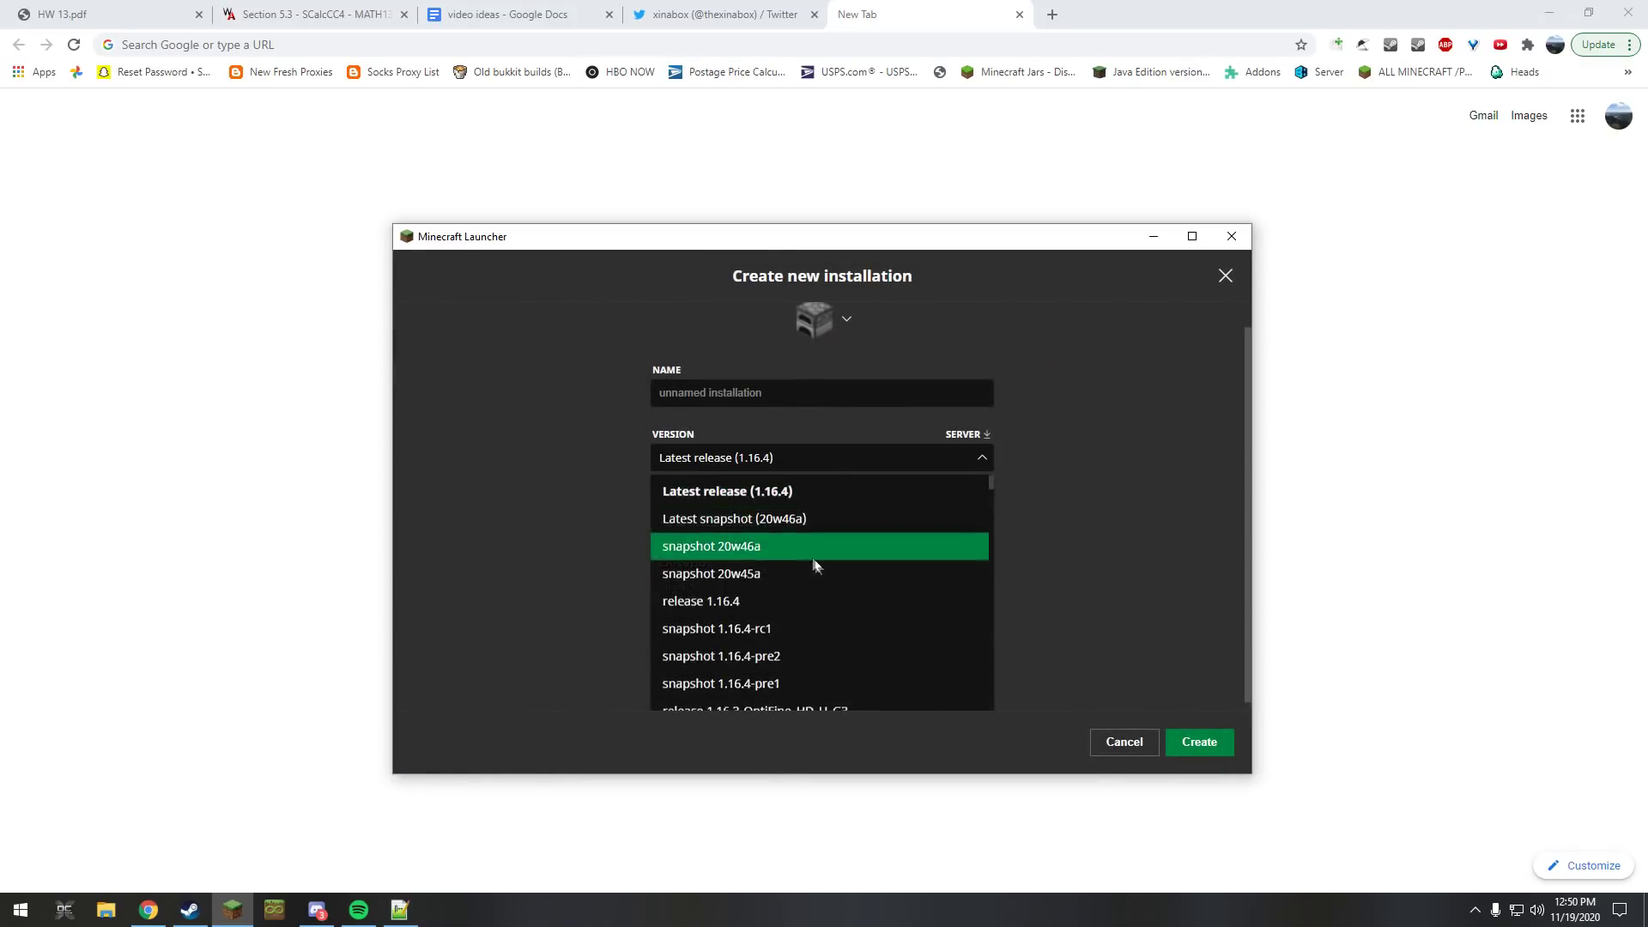
pyautogui.scroll(-5, 815, 562)
pyautogui.scroll(-15, 815, 567)
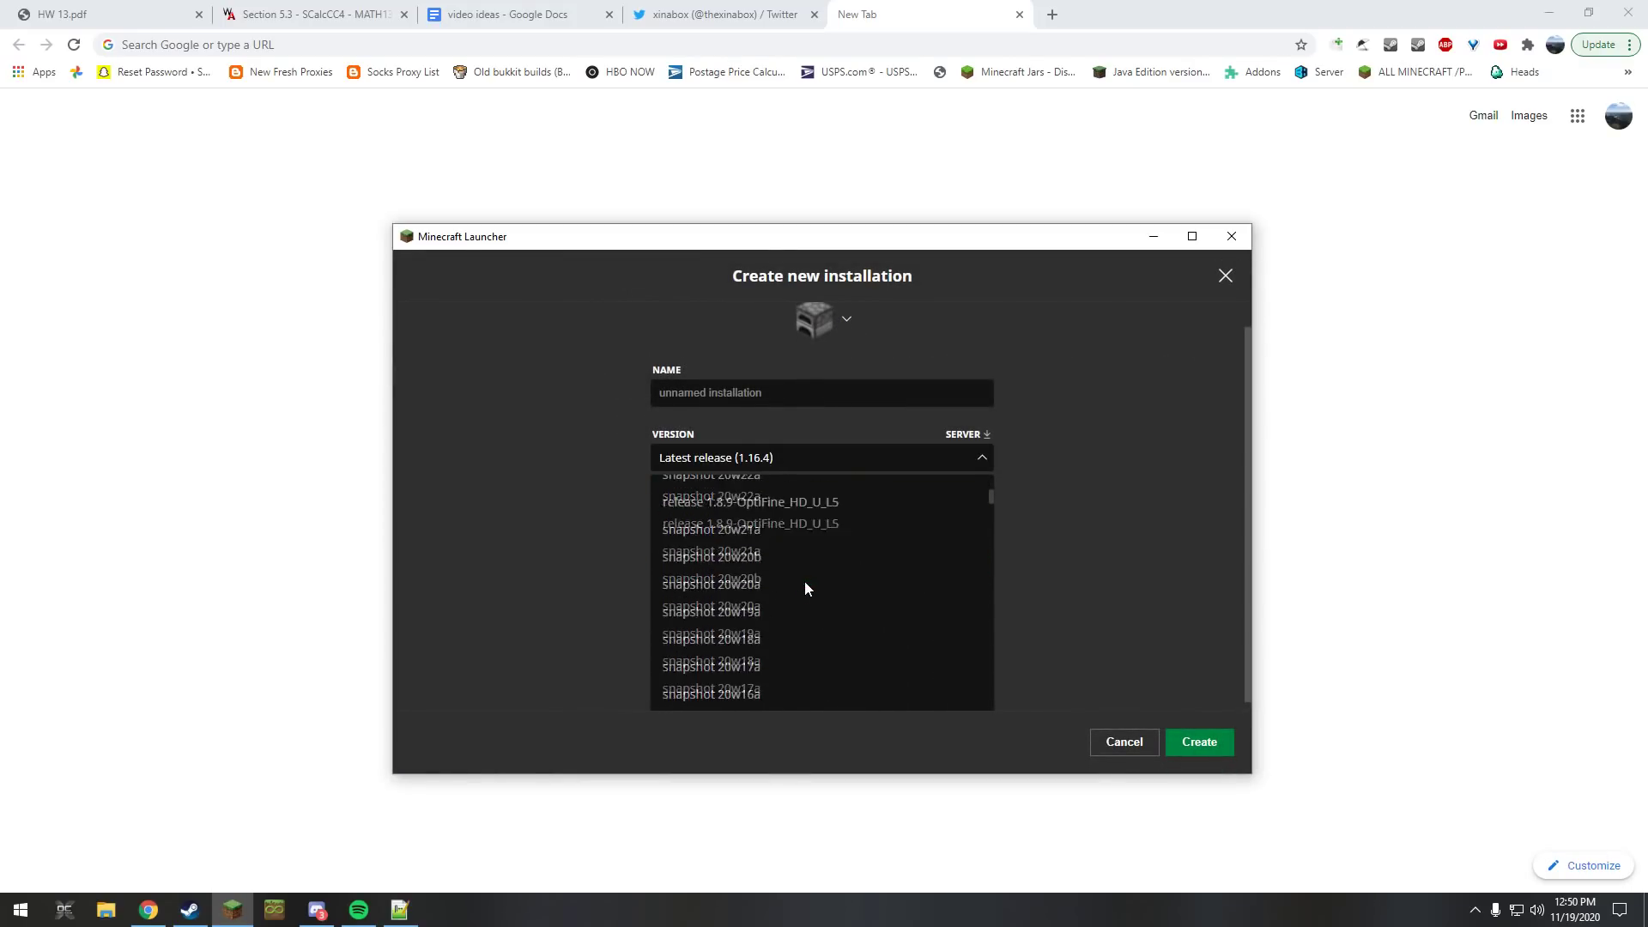
pyautogui.scroll(-20, 806, 583)
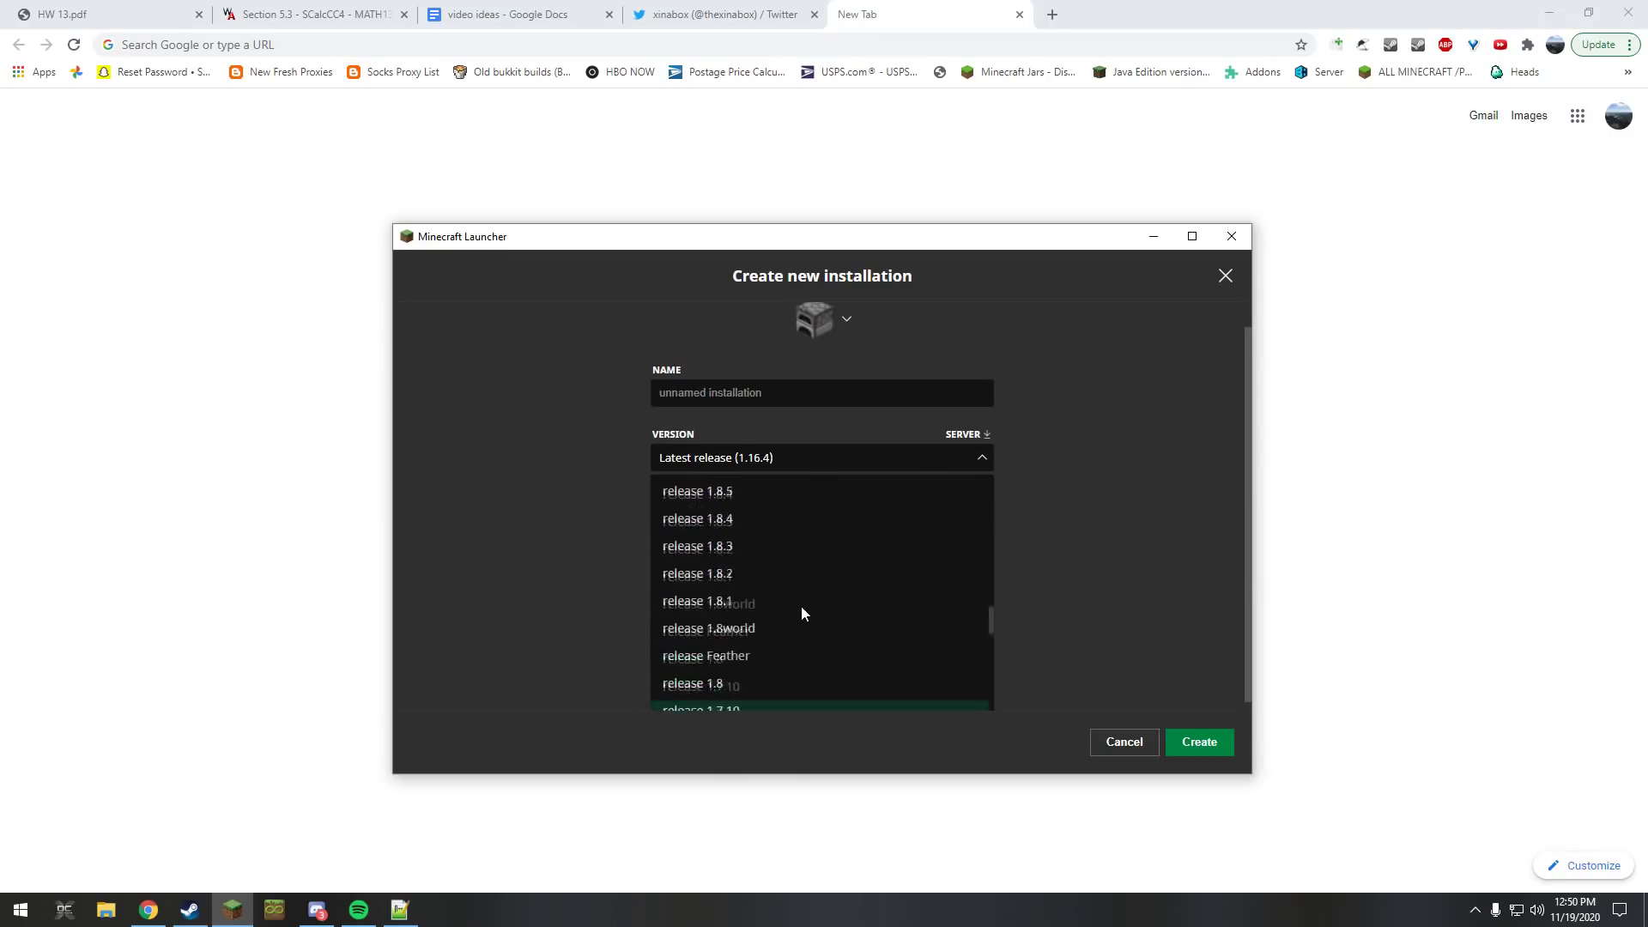
pyautogui.scroll(3, 775, 668)
pyautogui.click(782, 590)
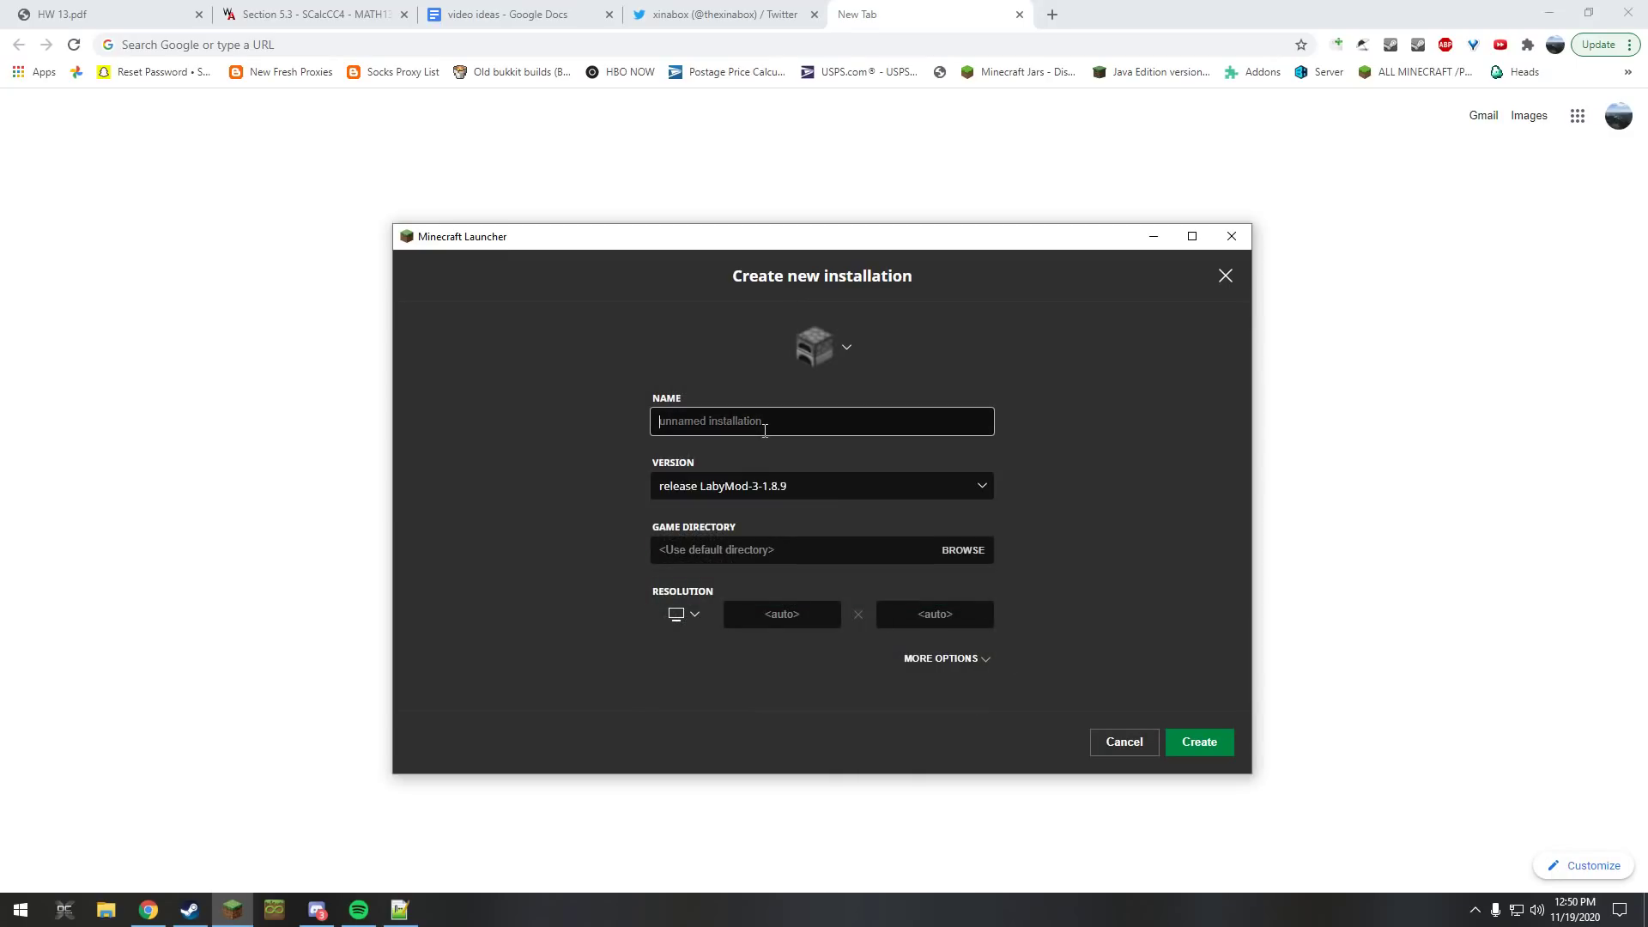
pyautogui.write('llll')
pyautogui.click(1199, 742)
# - Begin signing out of the launcher account from the sidebar
pyautogui.moveTo(592, 751)
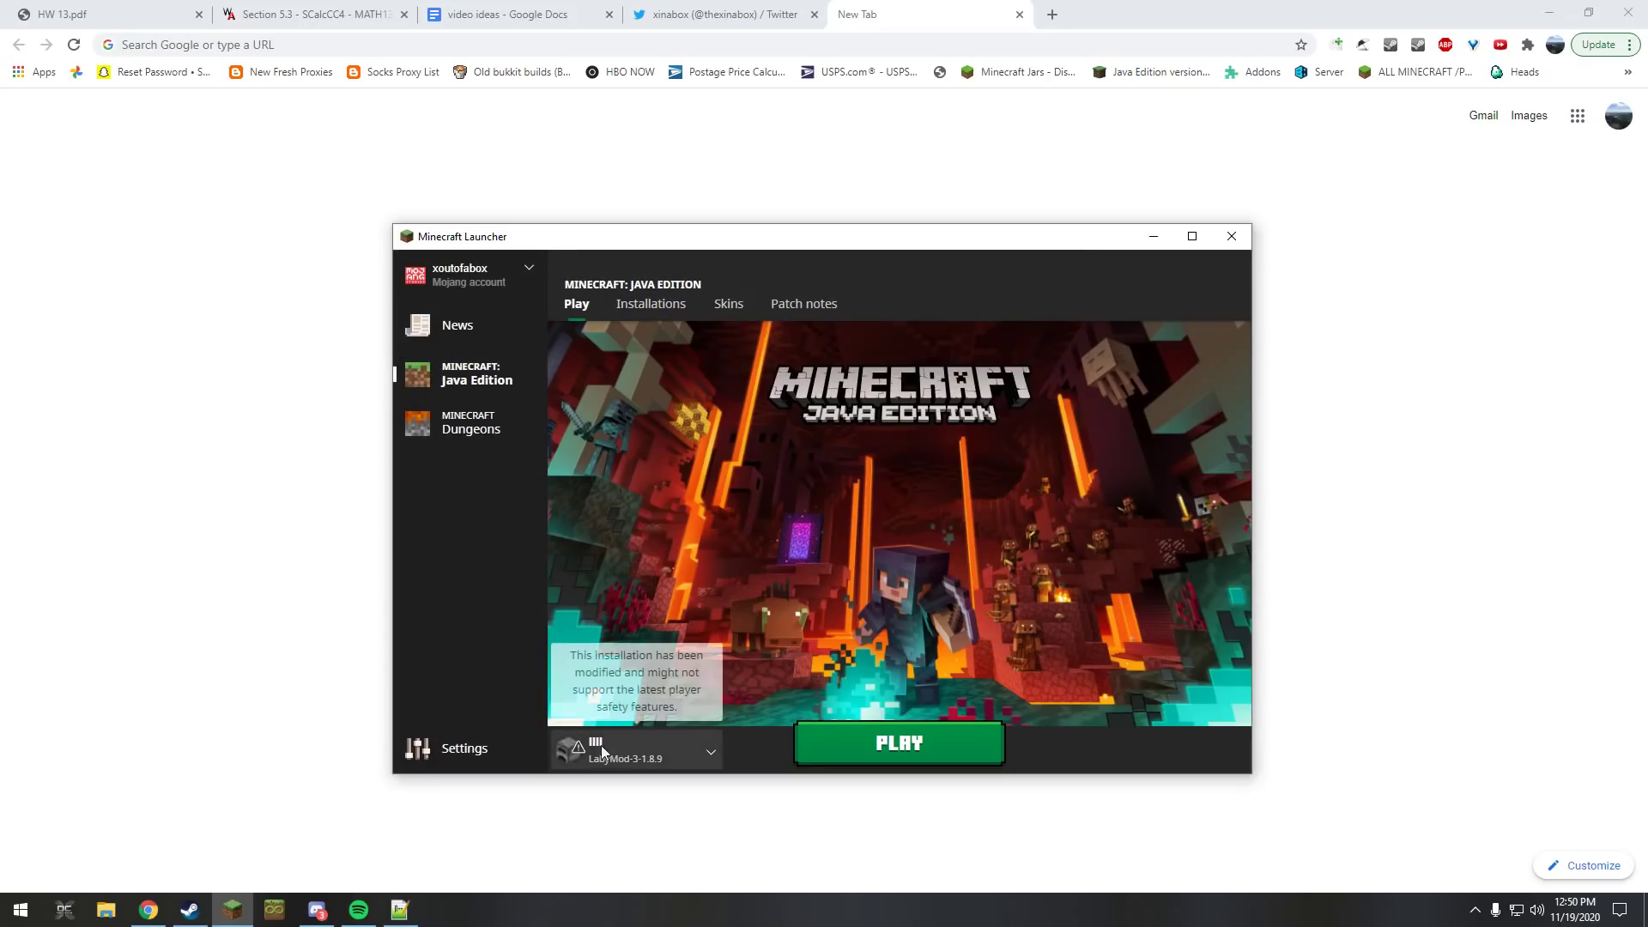